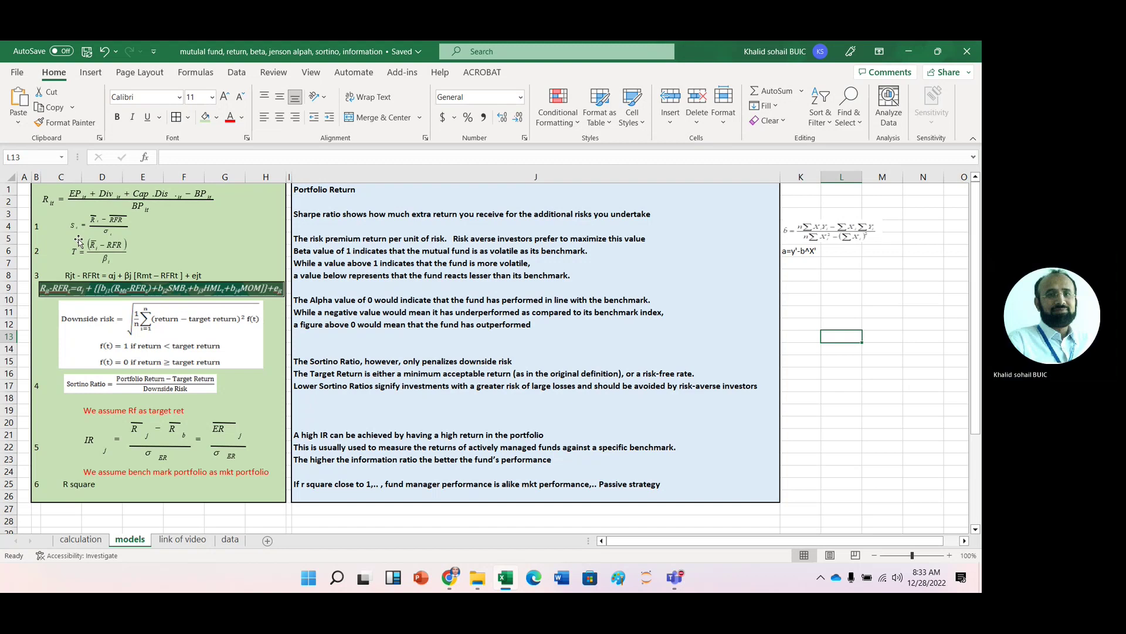
# Bring column A back into view and return to the top of the models sheet
pyautogui.keyDown('ctrl'); pyautogui.scroll(2, 78, 239); pyautogui.keyUp('ctrl')
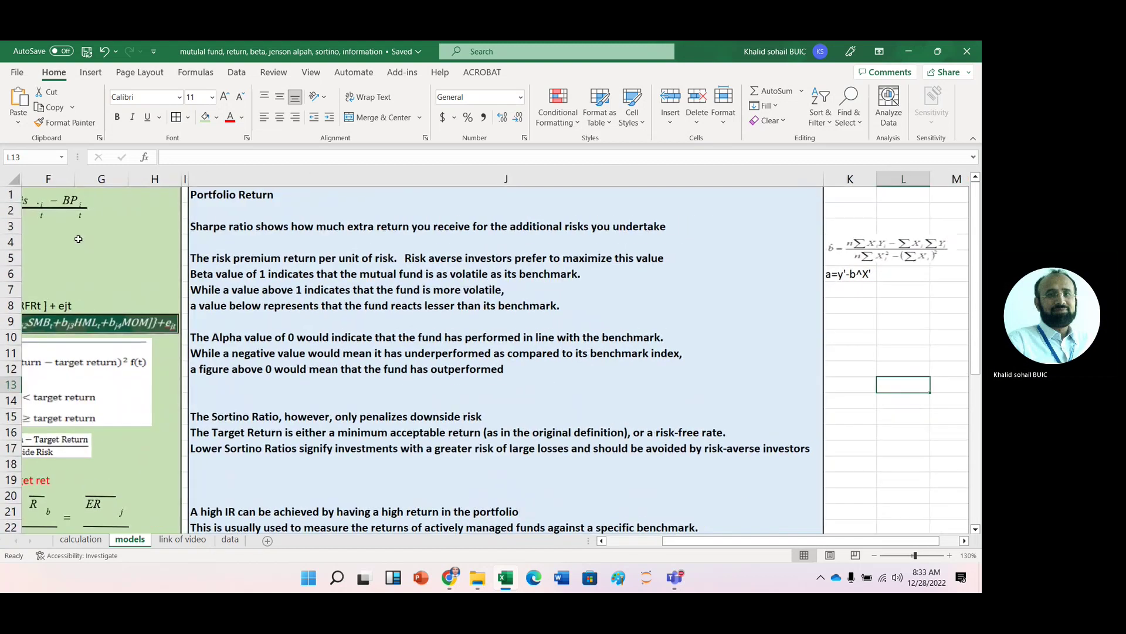
pyautogui.press('Home')
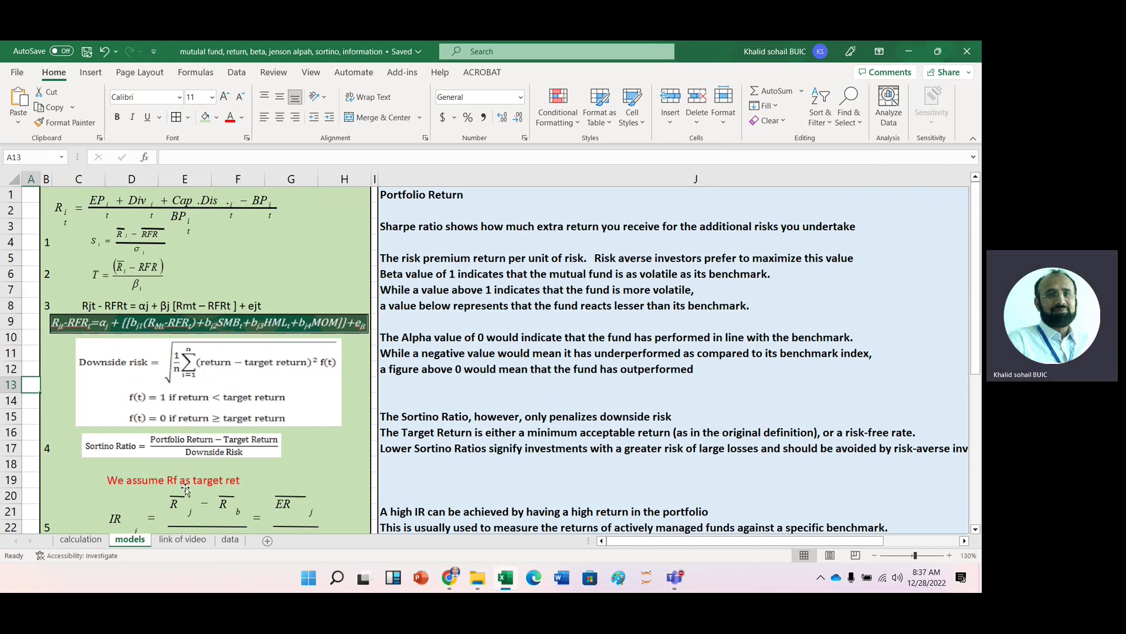
pyautogui.click(977, 528)
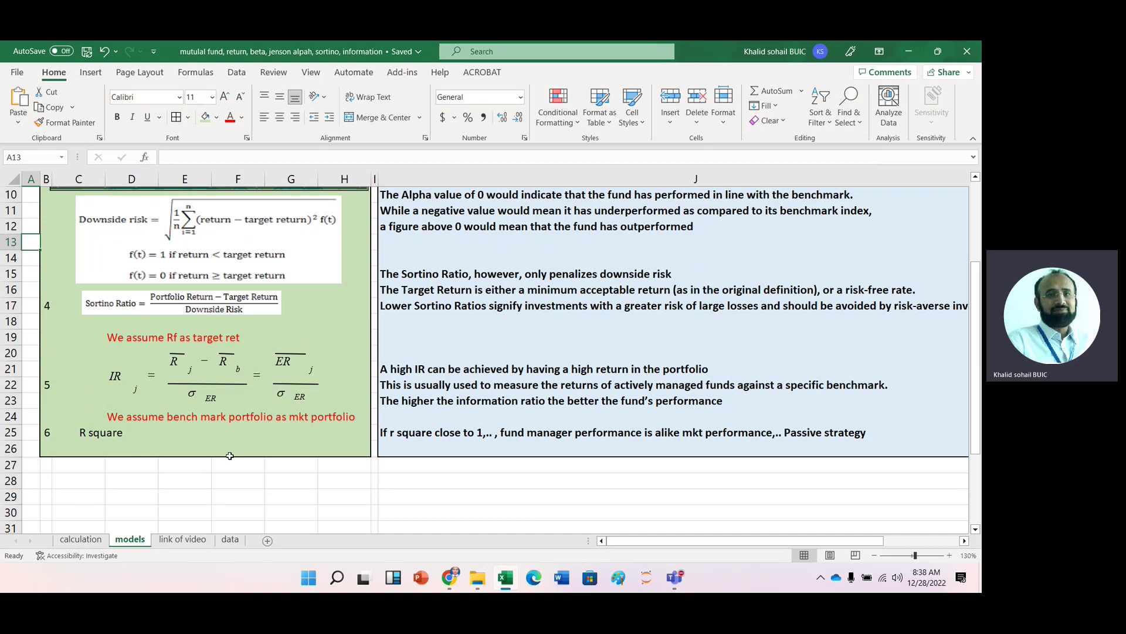
pyautogui.click(205, 497)
pyautogui.press('Up')
pyautogui.press('Up')
pyautogui.press('Up')
pyautogui.press('Up')
pyautogui.press('Up')
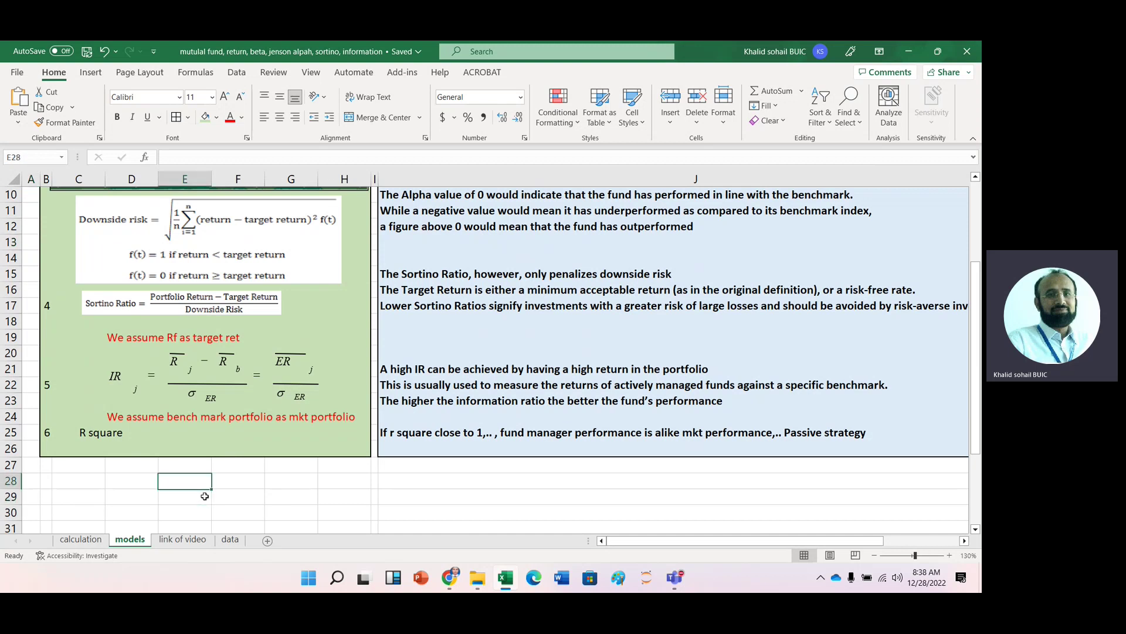
pyautogui.press('Up')
pyautogui.press('Up')
pyautogui.press('Up')
pyautogui.press('Up')
pyautogui.press('Up')
pyautogui.press('Up')
pyautogui.press('Up')
pyautogui.press('Up')
pyautogui.press('Up')
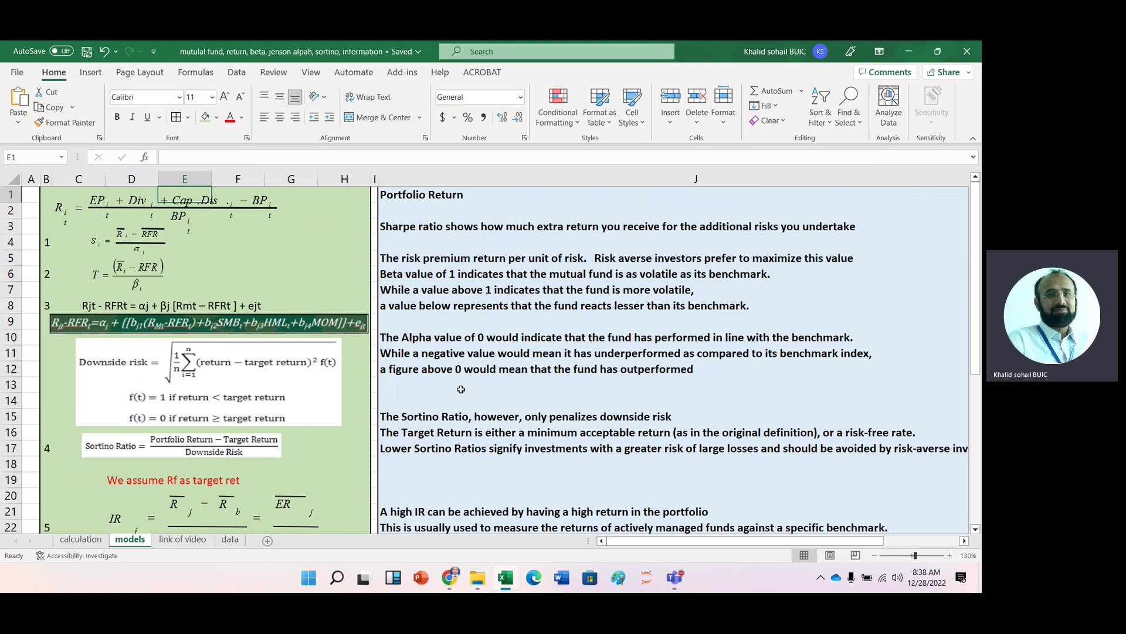
# Select the data sheet, then switch to Chrome showing the jsil.com Fund Prices page
pyautogui.click(230, 541)
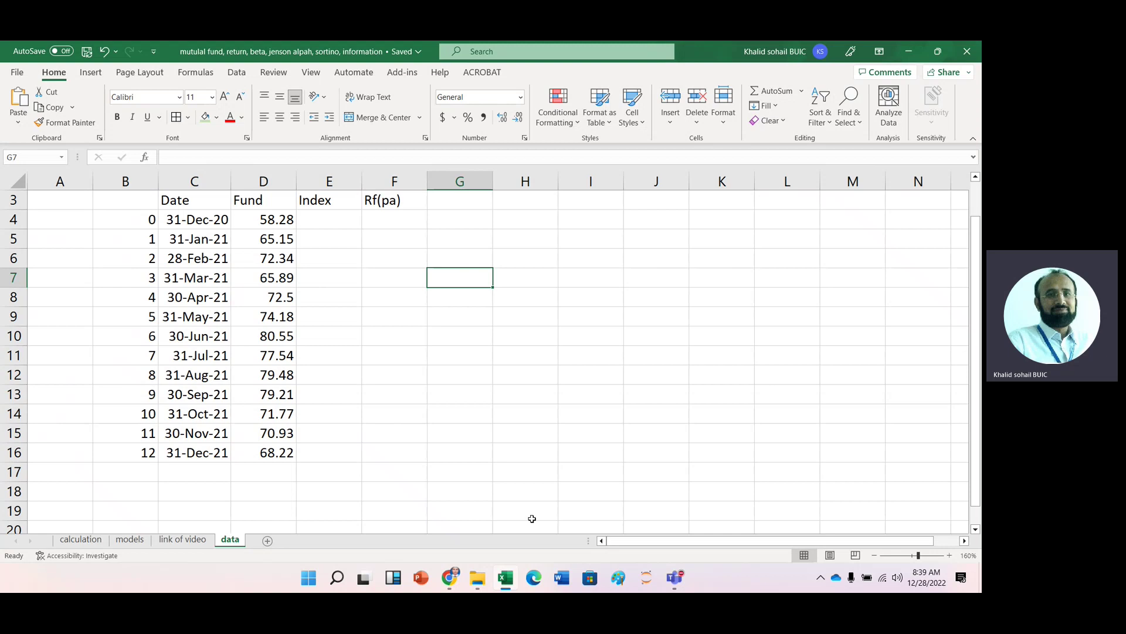
pyautogui.click(450, 578)
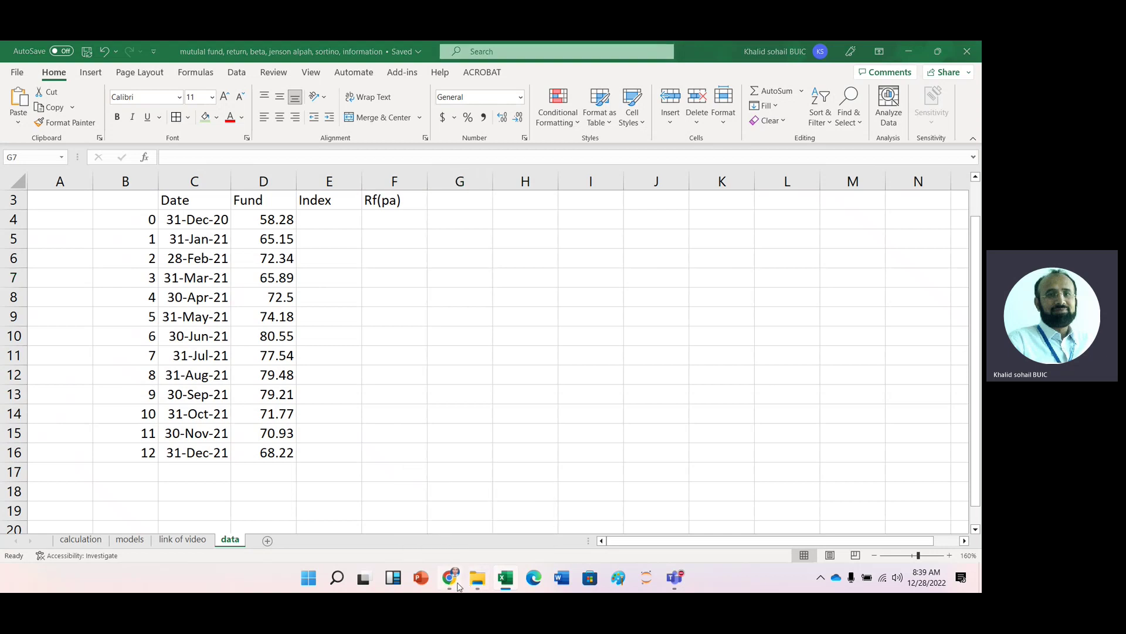
# Show the jsil.com 'Fund Price Historical Nav' tab listing open-end funds JSMMF to JSIDEF
pyautogui.click(79, 51)
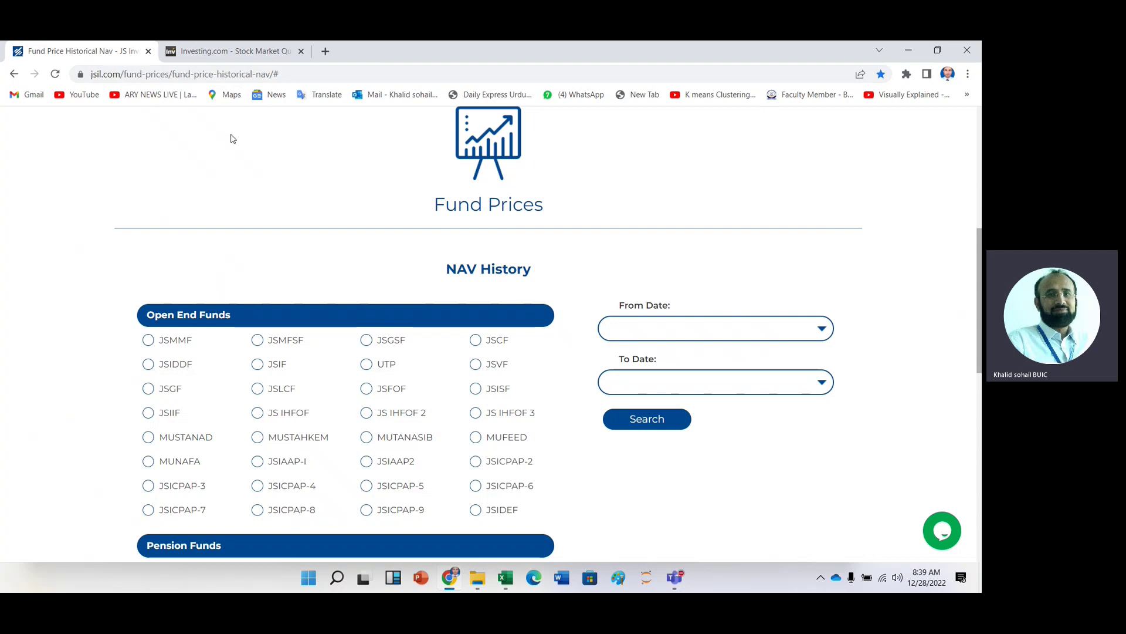
# Search Investing.com for 'kse' and open the Karachi 100 index page
pyautogui.click(229, 54)
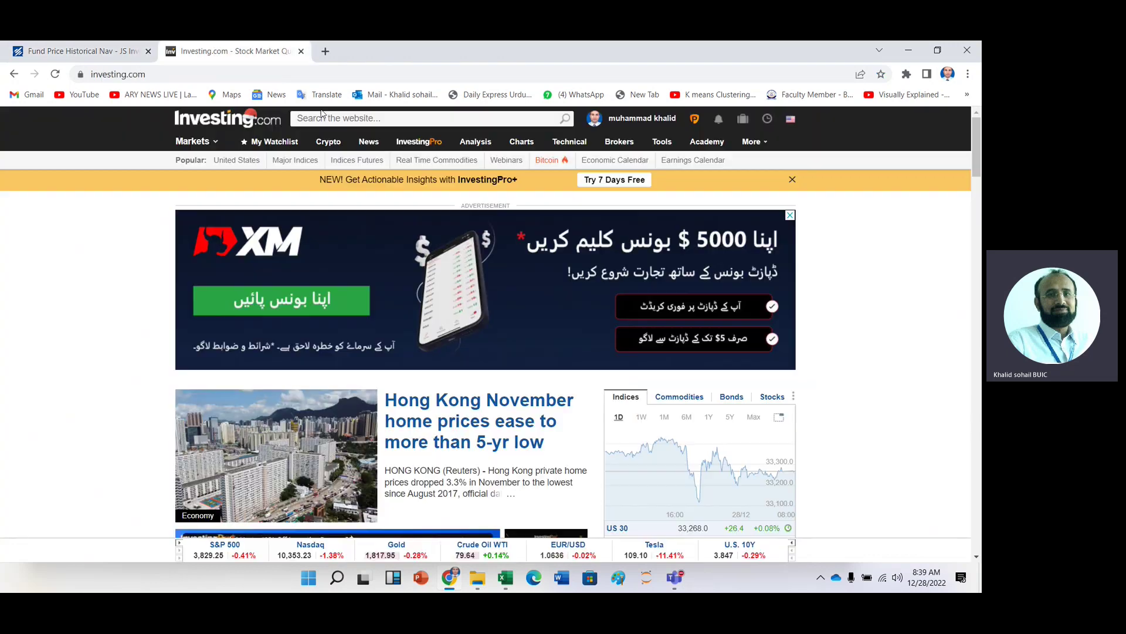
pyautogui.click(317, 118)
pyautogui.write('kse')
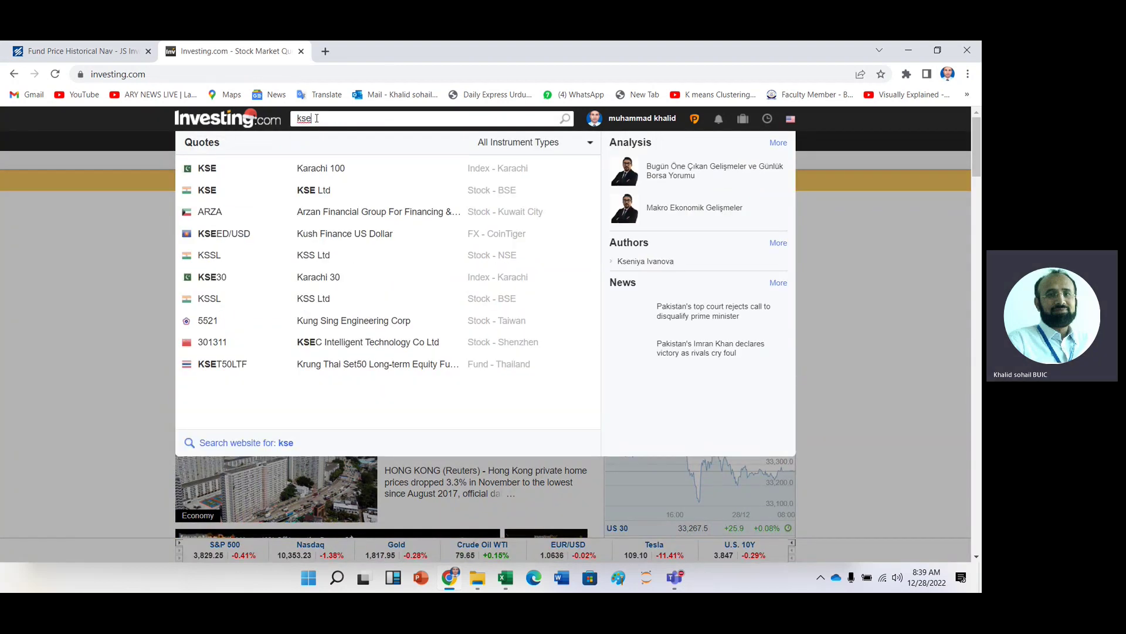
pyautogui.click(208, 170)
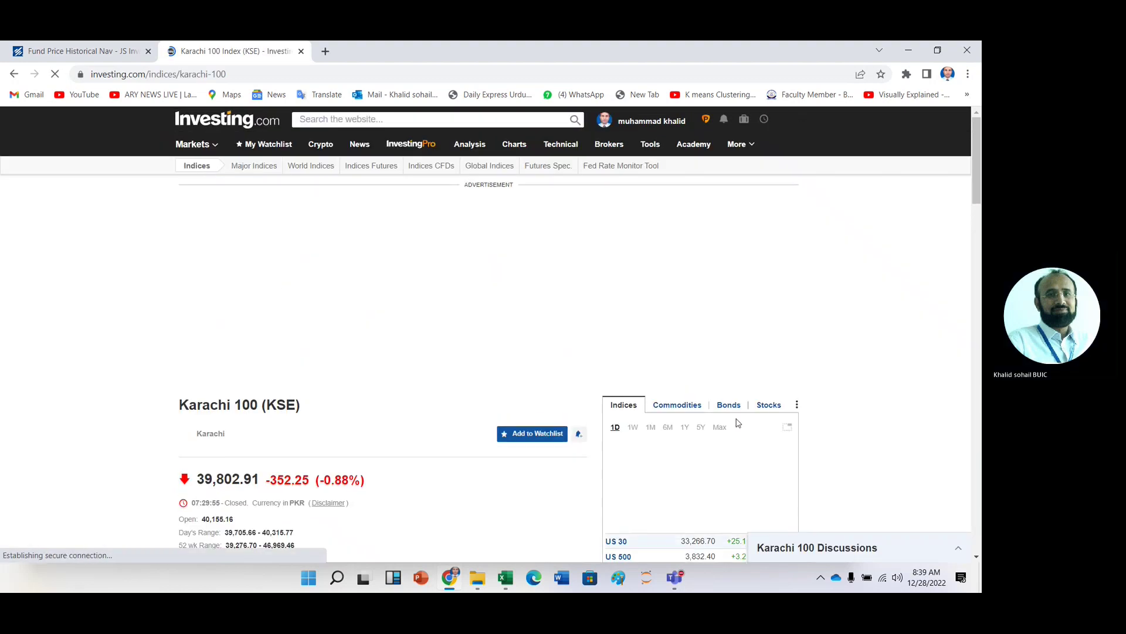
# Open the Karachi 100 Historical Data table and show its Time Frame choices
pyautogui.click(976, 556)
pyautogui.scroll(-5, 976, 556)
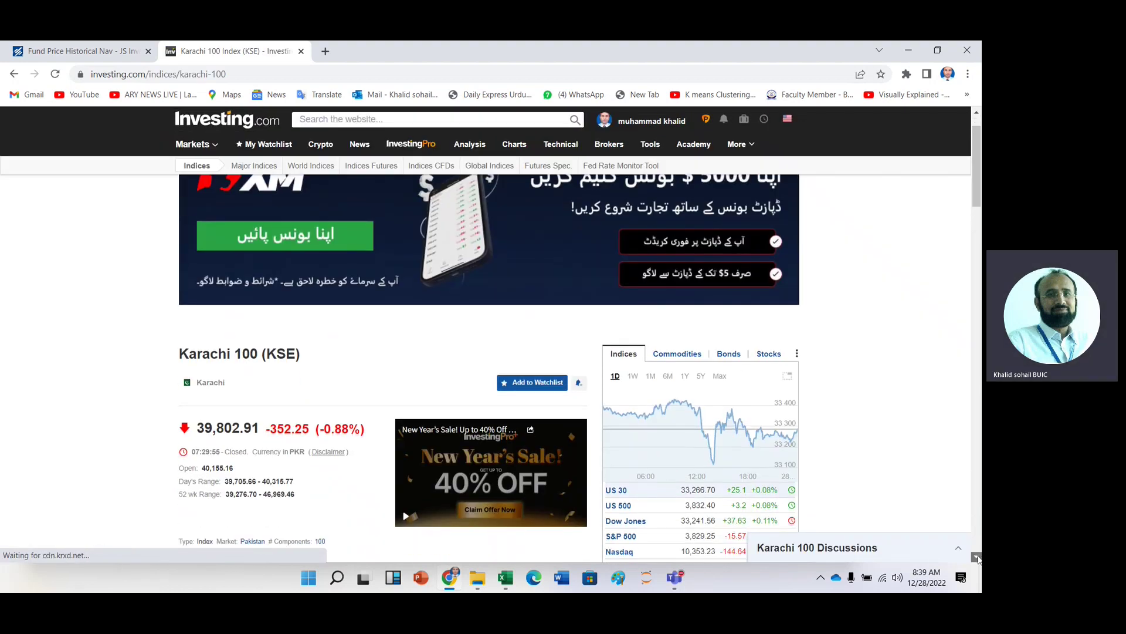
pyautogui.click(977, 556)
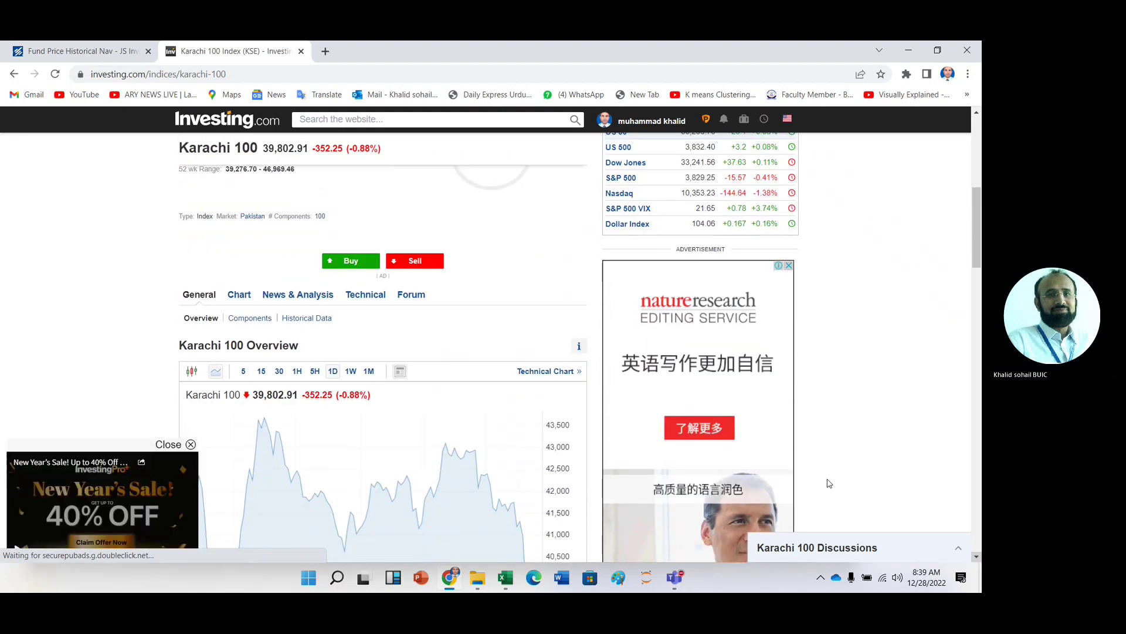
pyautogui.click(315, 322)
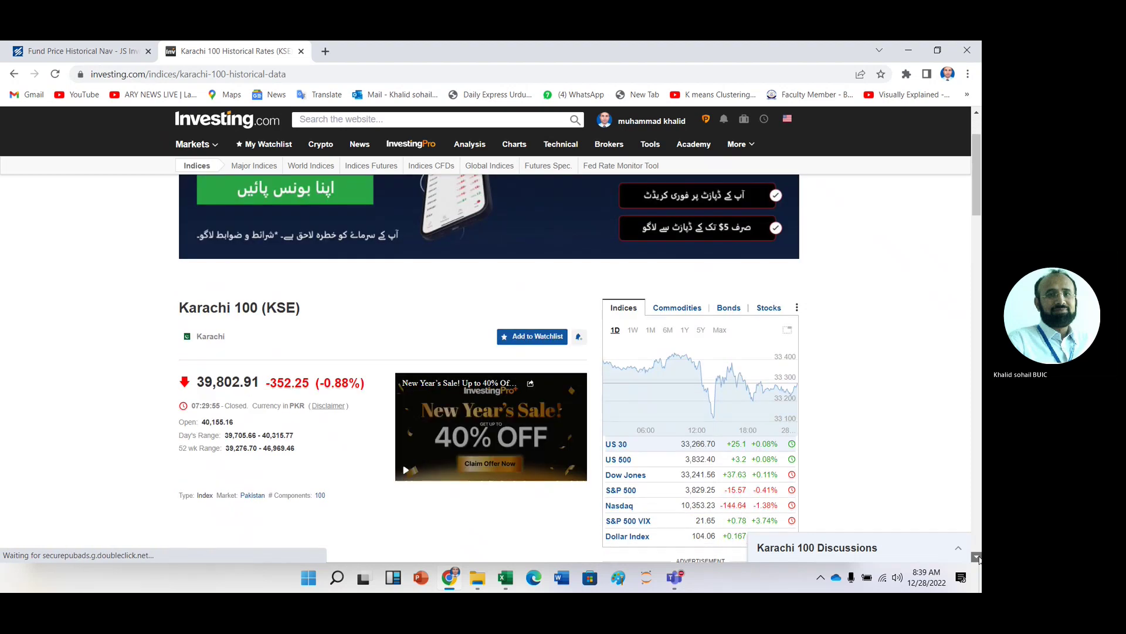
pyautogui.moveTo(977, 558); pyautogui.dragTo(977, 557)
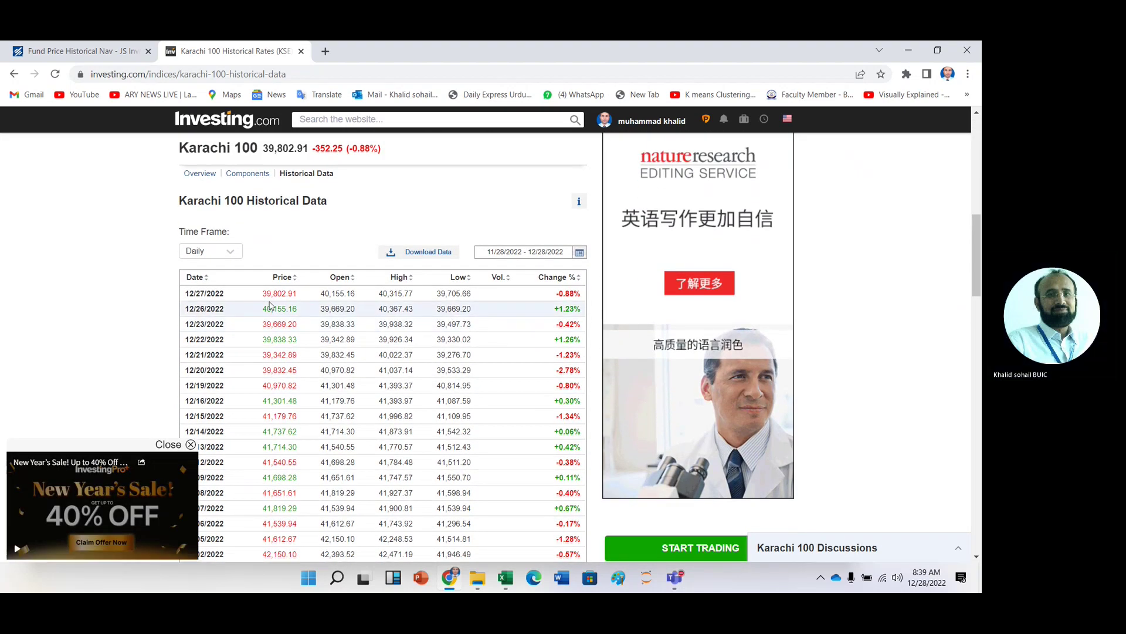
pyautogui.click(230, 252)
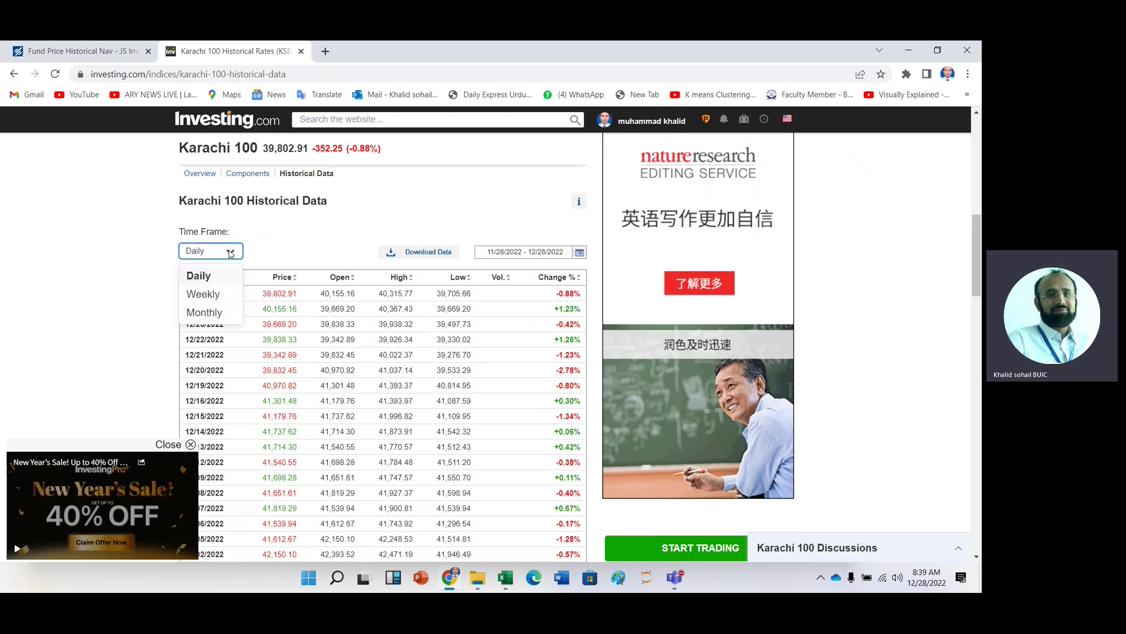
# Download Monthly Karachi 100 prices, 1/1/2021 to 12/1/2022 sorted oldest first, as CSV and open it
pyautogui.click(212, 319)
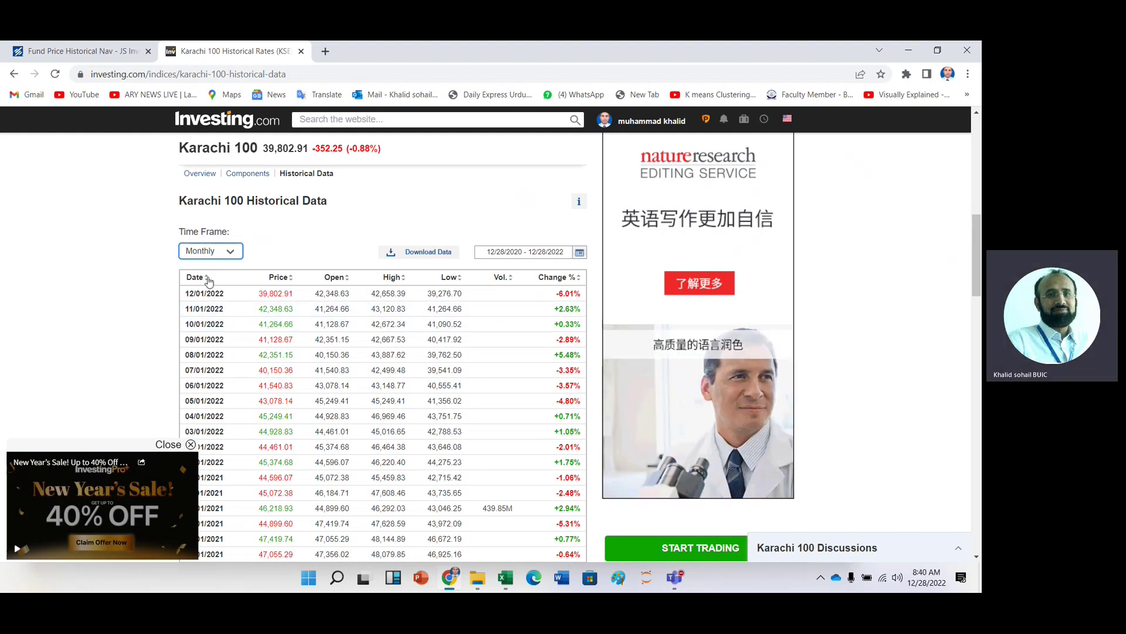
pyautogui.click(209, 279)
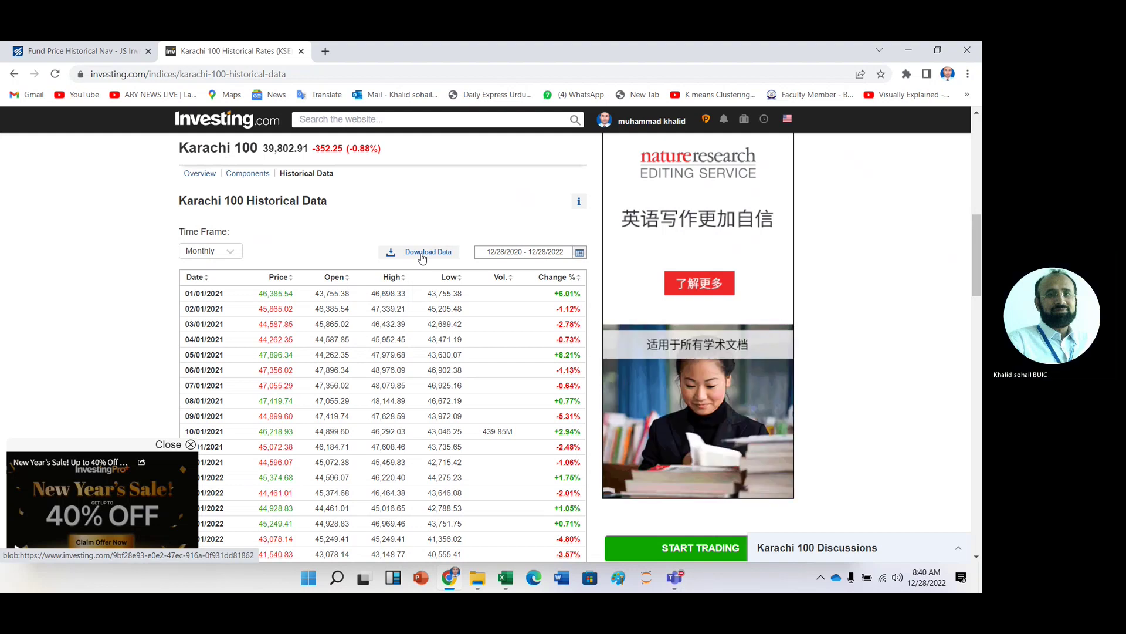
pyautogui.click(422, 256)
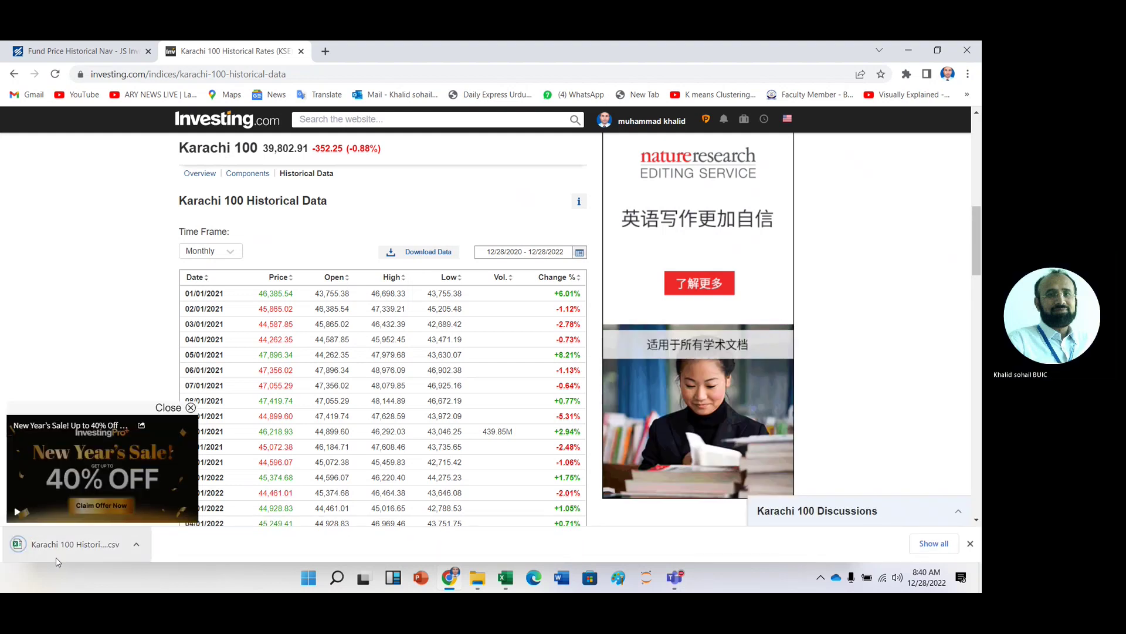
pyautogui.click(57, 556)
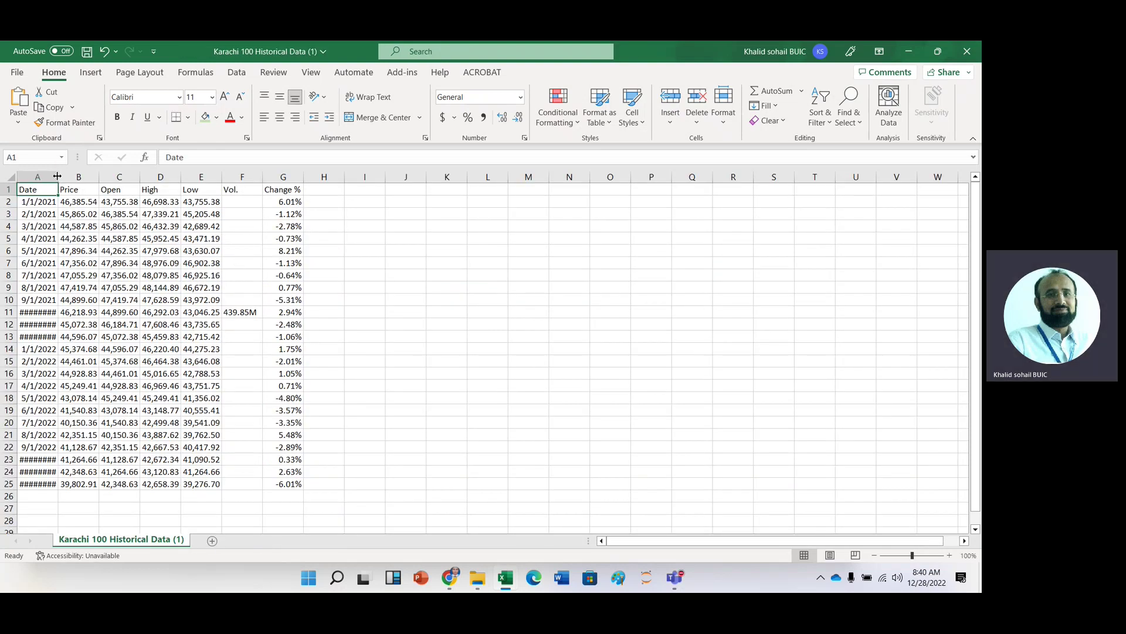
# Widen the Date column, copy the 2021 prices B2:B13, then return to the fund workbook
pyautogui.doubleClick(57, 176)
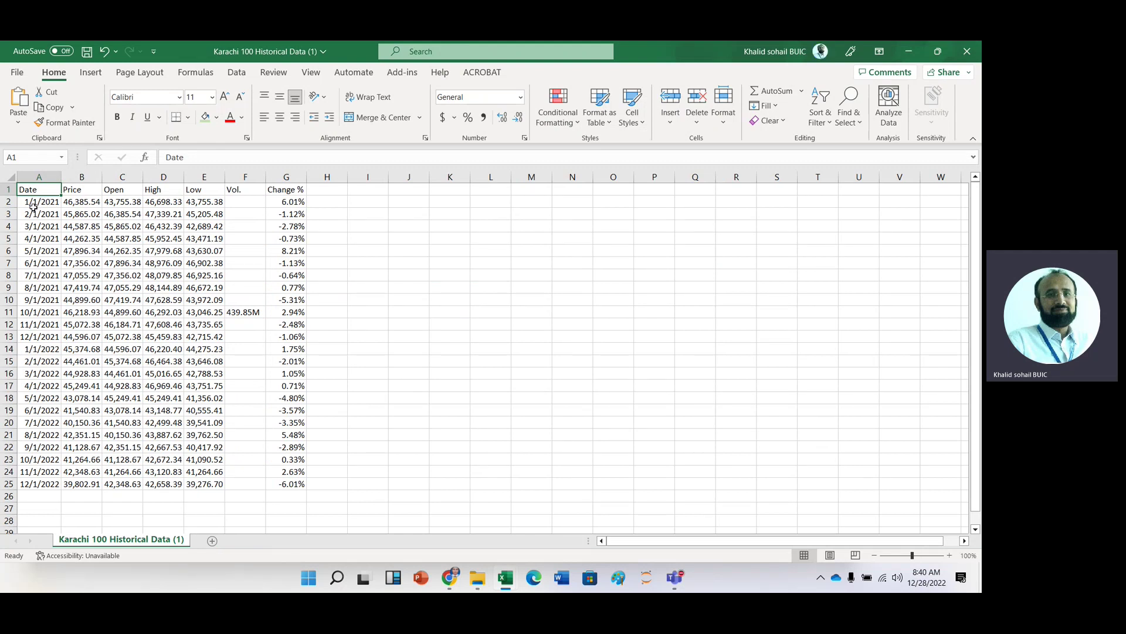
pyautogui.click(76, 203)
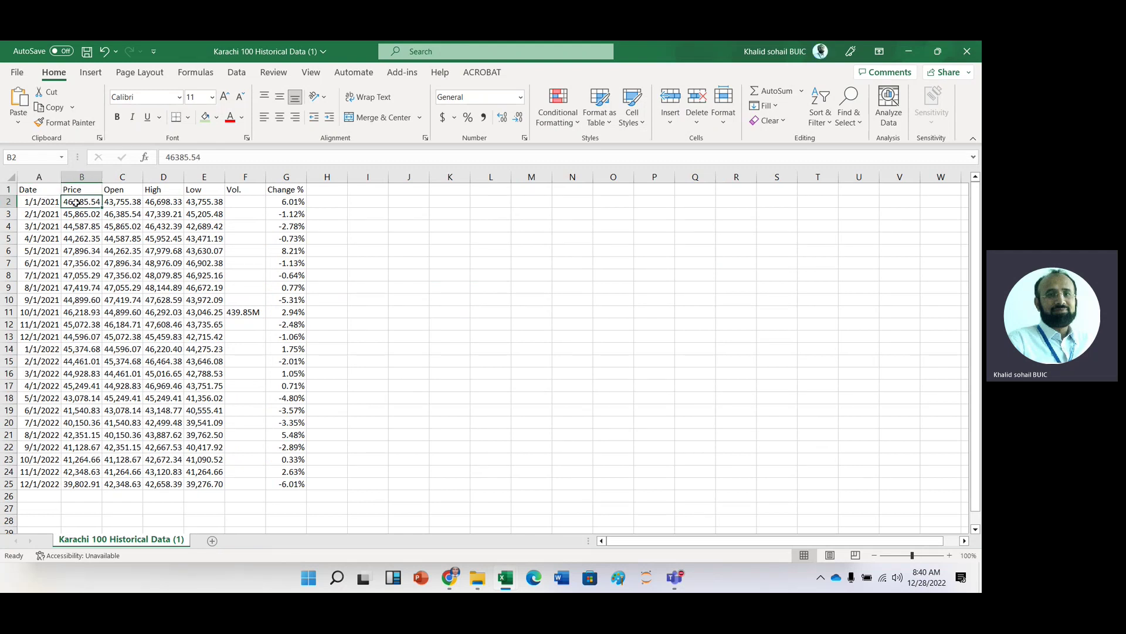
pyautogui.hotkey('shift', 'Down')
pyautogui.hotkey('shift', 'Down')
pyautogui.hotkey('shift', 'Down')
pyautogui.hotkey('shift', 'Down')
pyautogui.hotkey('shift', 'Down')
pyautogui.hotkey('shift', 'Down')
pyautogui.hotkey('shift', 'Down')
pyautogui.hotkey('shift', 'Down')
pyautogui.hotkey('shift', 'Down')
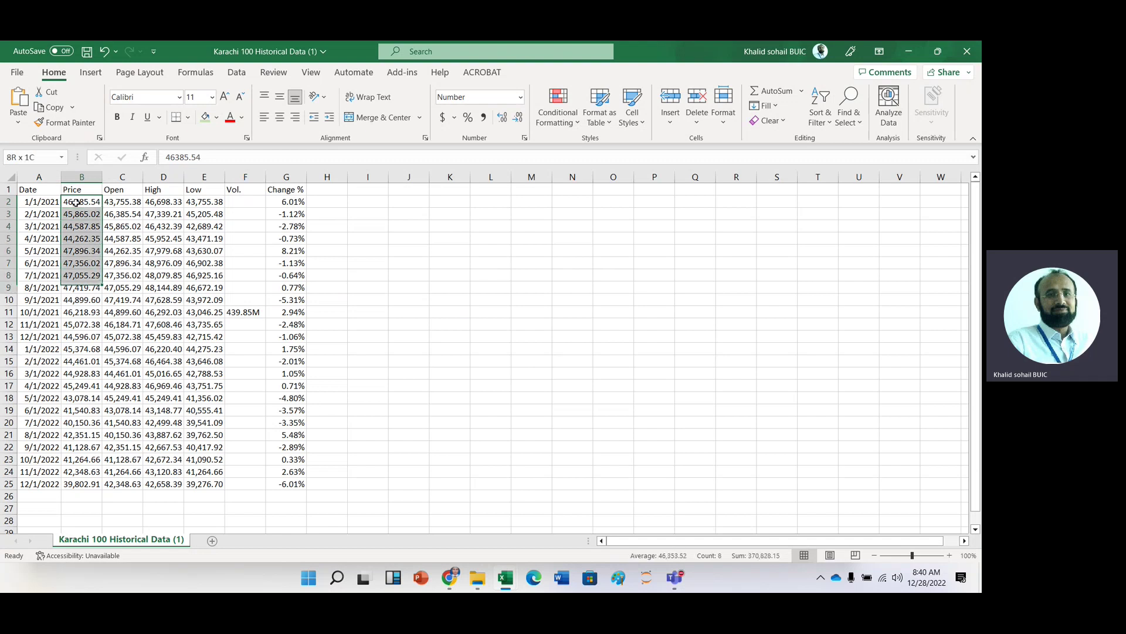
pyautogui.hotkey('shift', 'Down')
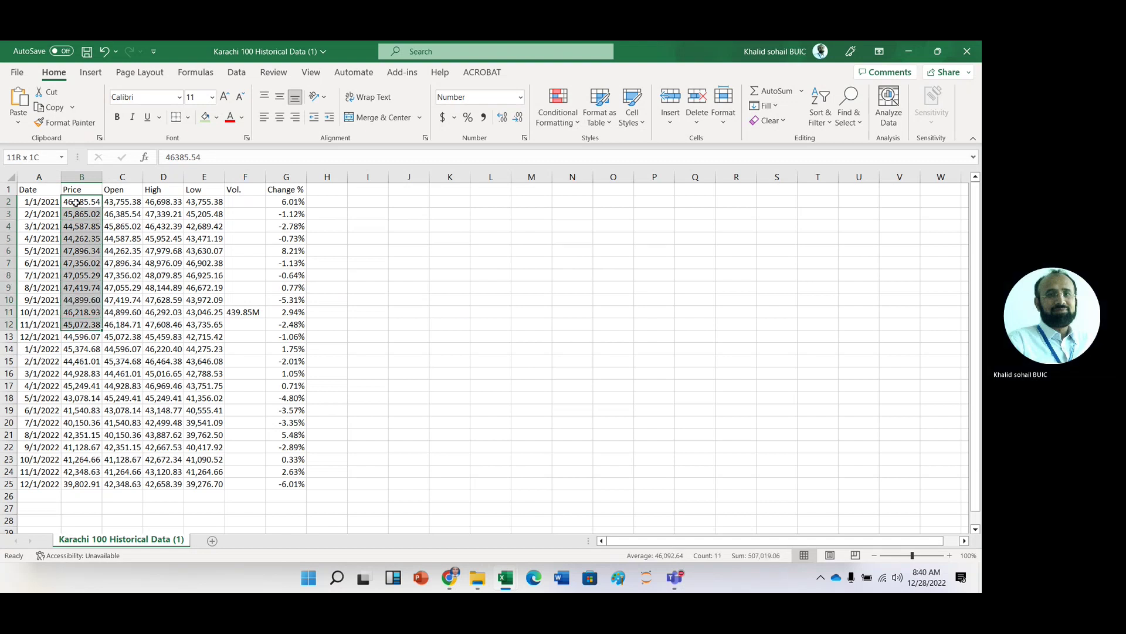
pyautogui.hotkey('shift', 'Down')
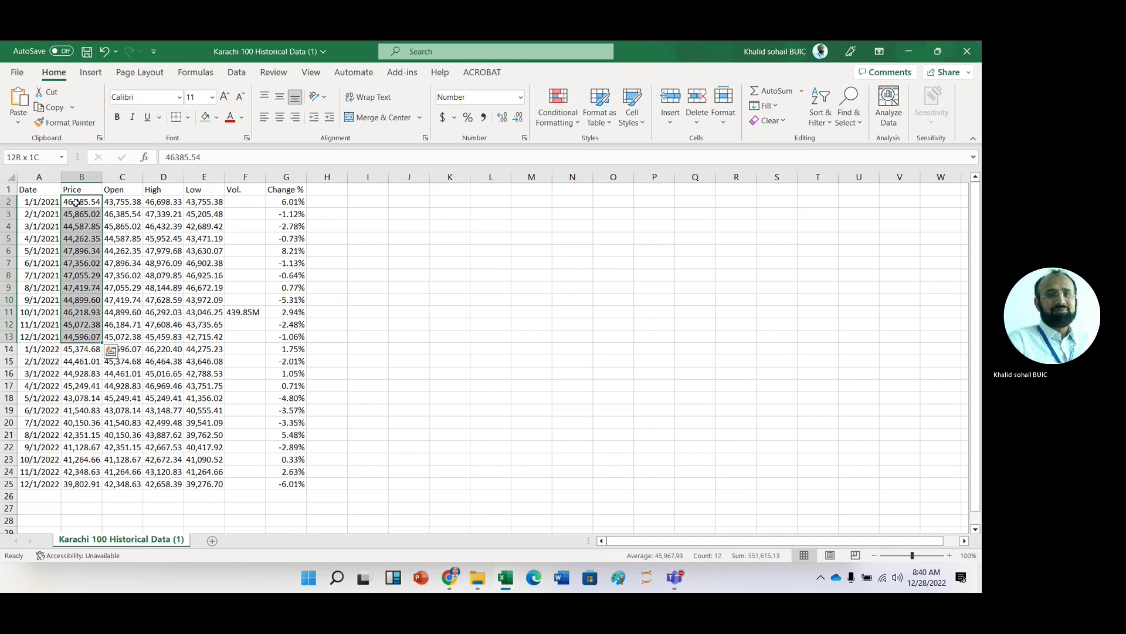
pyautogui.hotkey('ctrl', 'c')
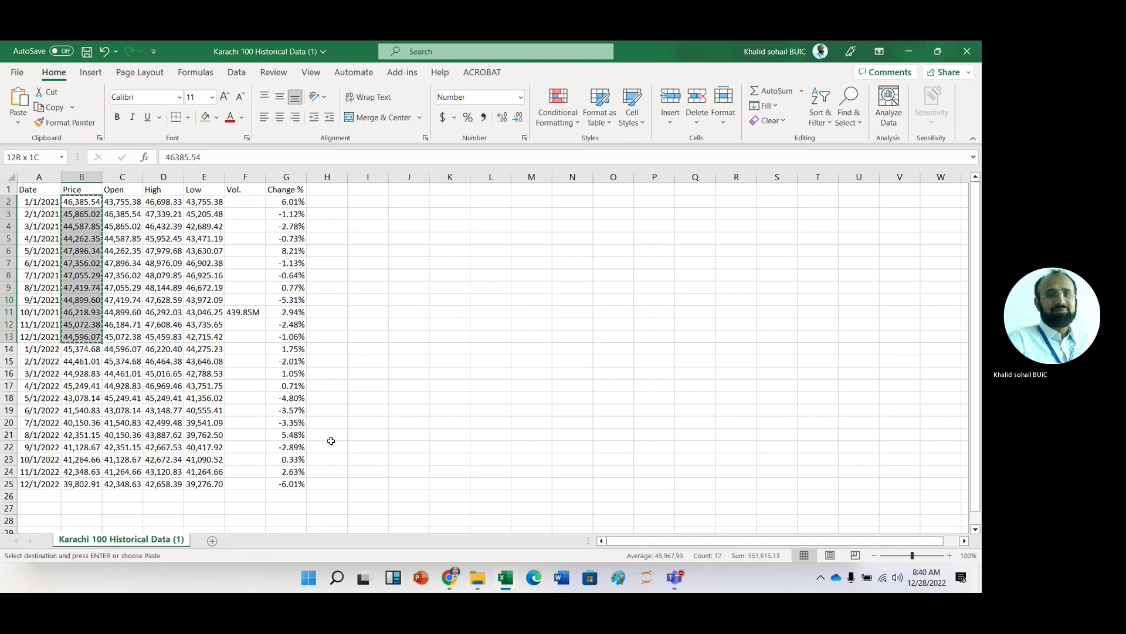
pyautogui.hotkey('alt', 'Tab')
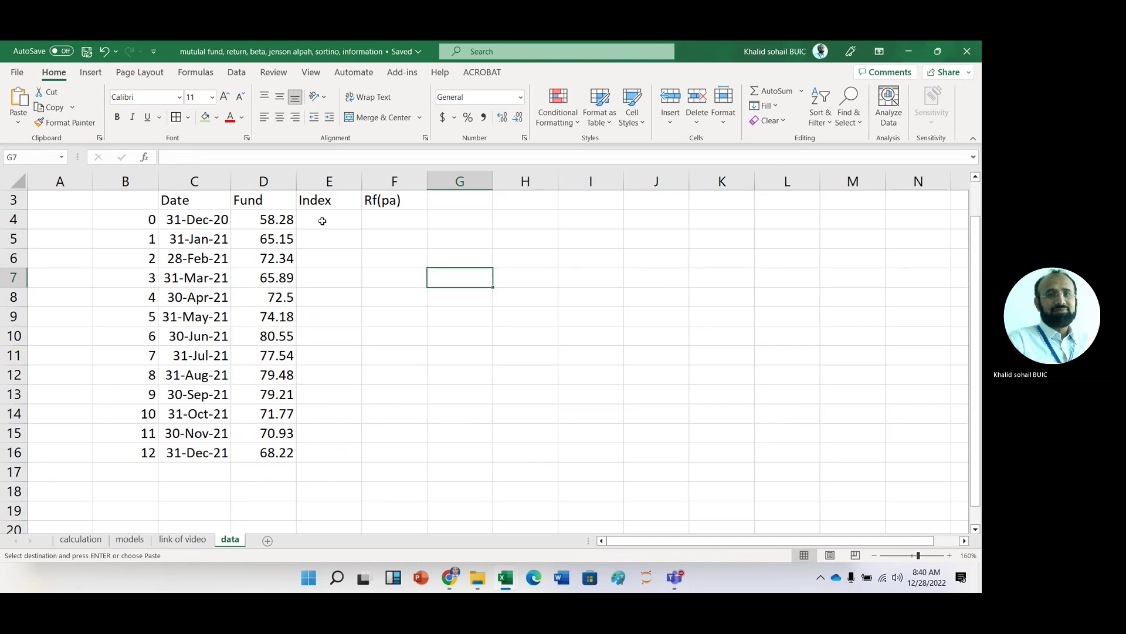
# Paste the twelve prices from E4 down, then copy January 2022's price from B14 and select E16
pyautogui.click(321, 221)
pyautogui.hotkey('ctrl', 'v')
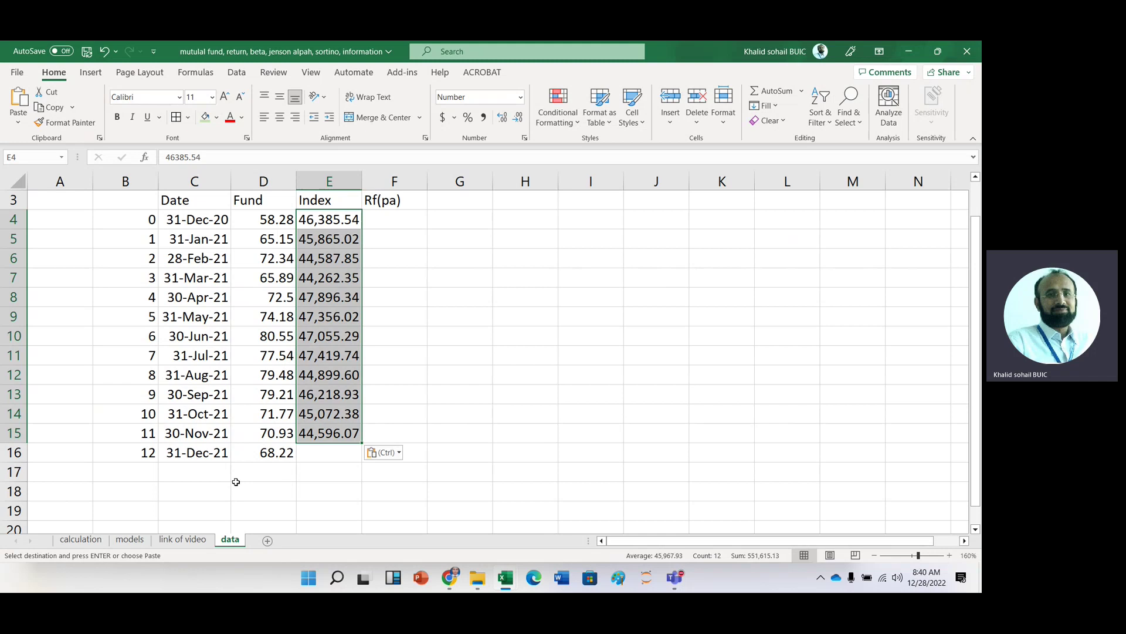
pyautogui.hotkey('alt', 'Tab')
pyautogui.click(71, 349)
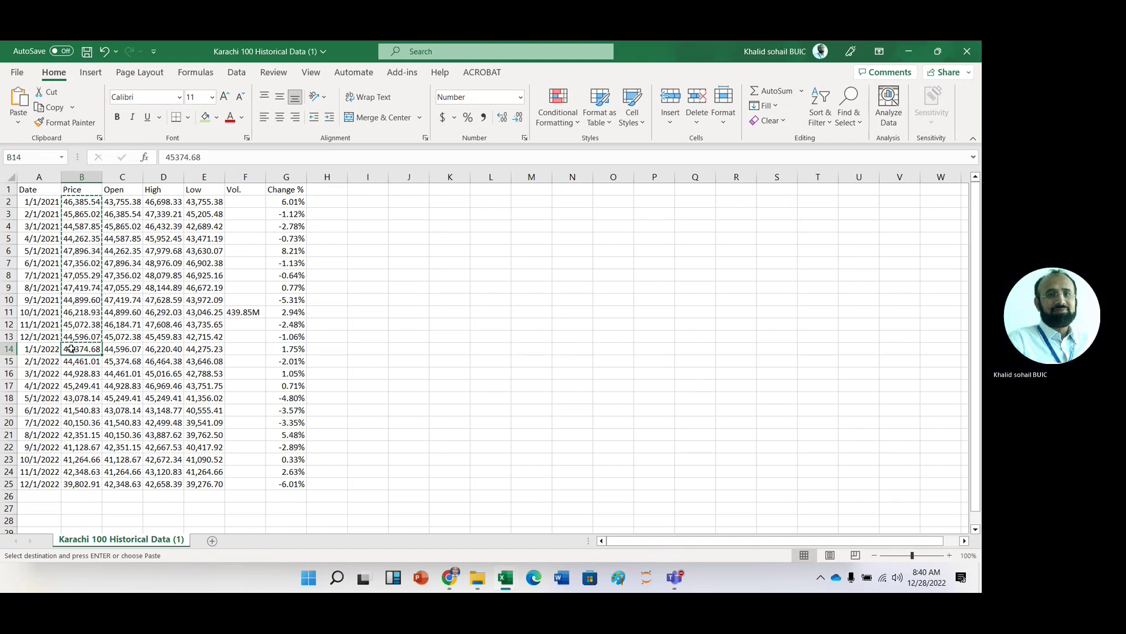
pyautogui.hotkey('ctrl', 'c')
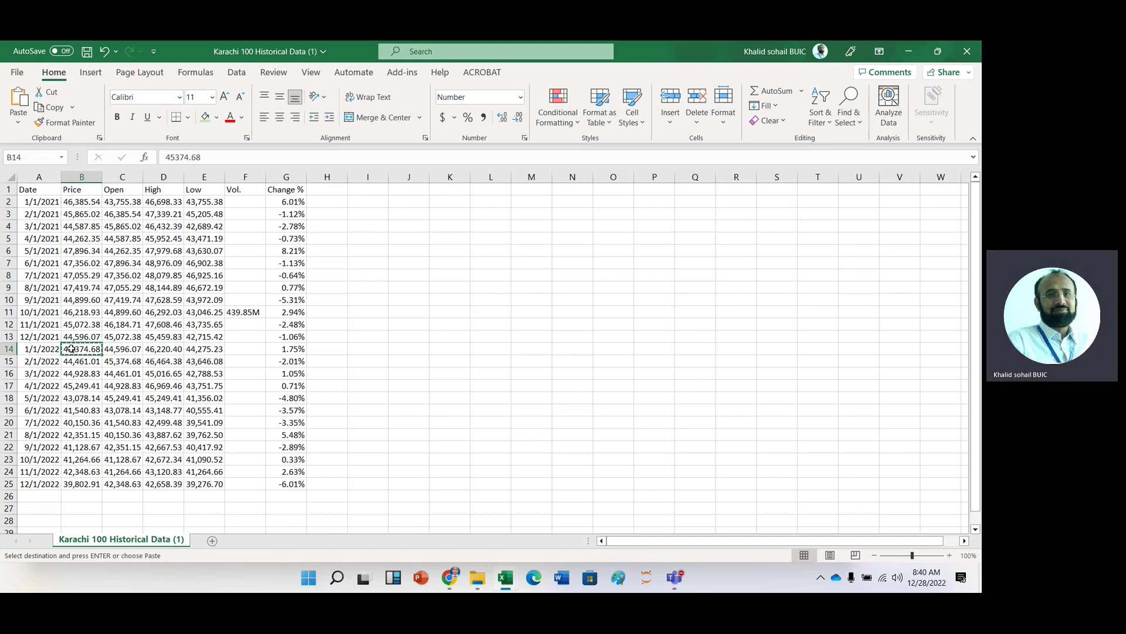
pyautogui.hotkey('alt', 'Tab')
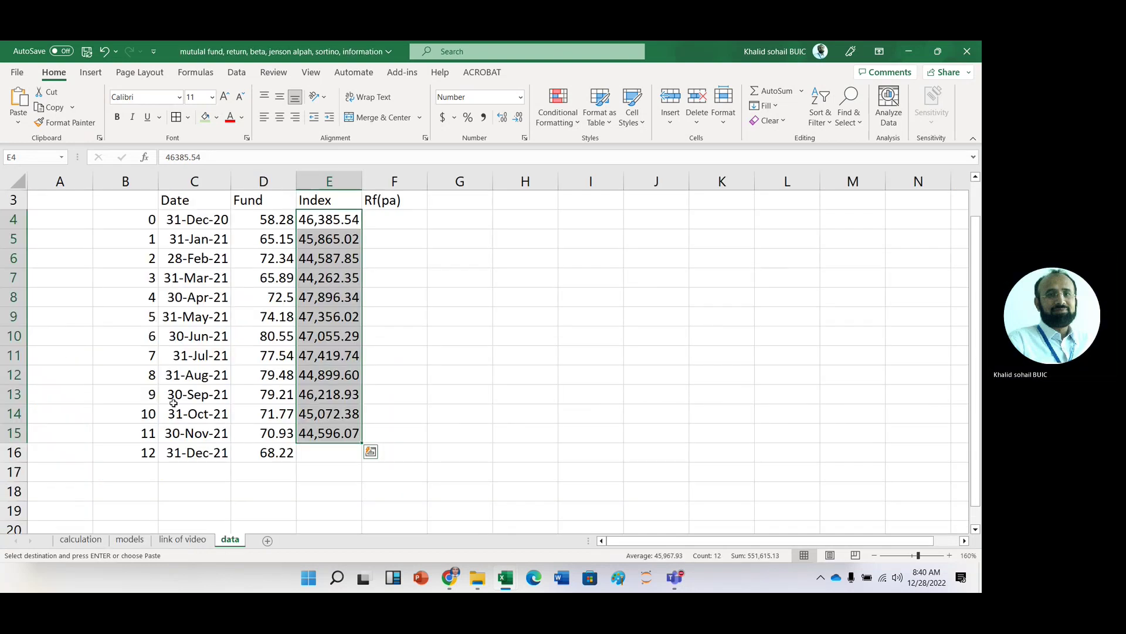
pyautogui.click(323, 455)
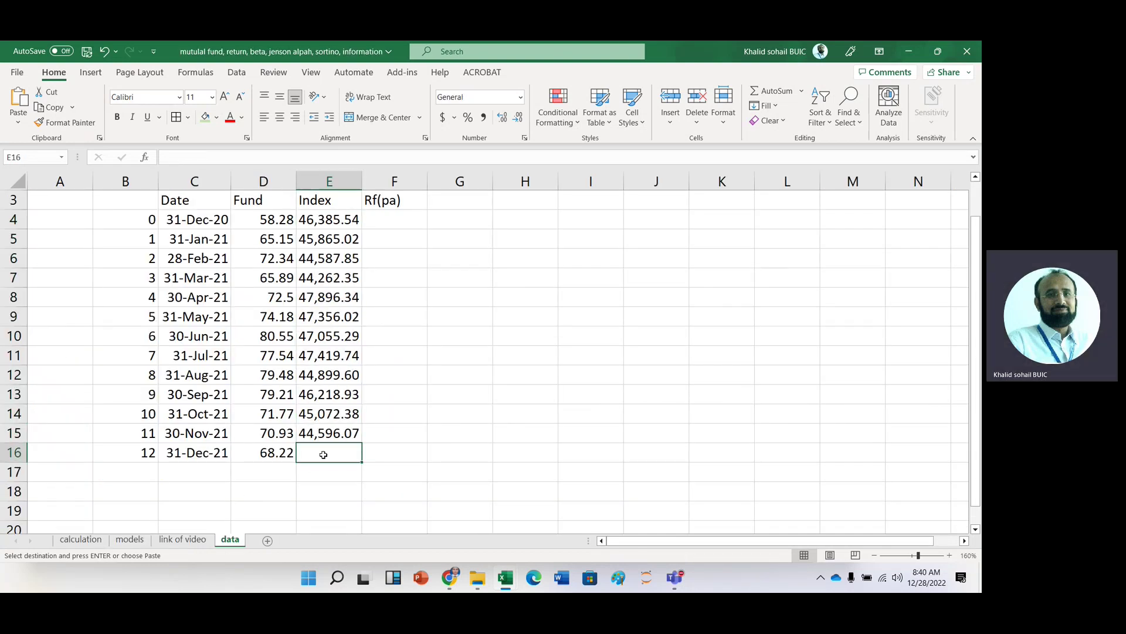
# Paste 45,374.68 into E16 for 31-Dec-21, select F4 under Rf(pa), then switch to Chrome
pyautogui.hotkey('ctrl', 'v')
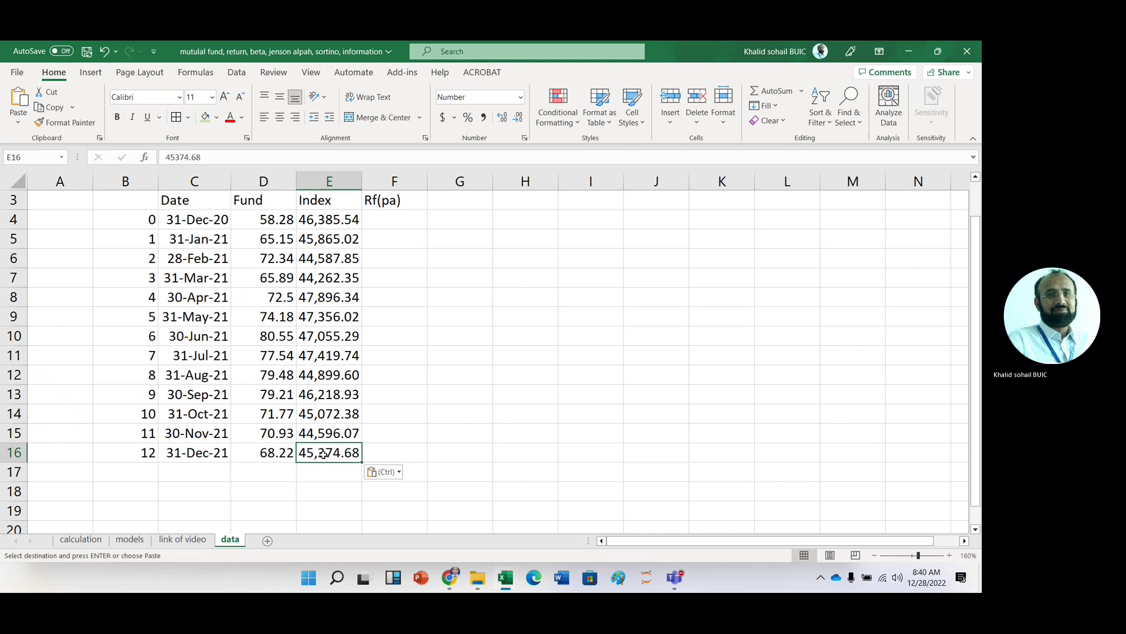
pyautogui.click(444, 330)
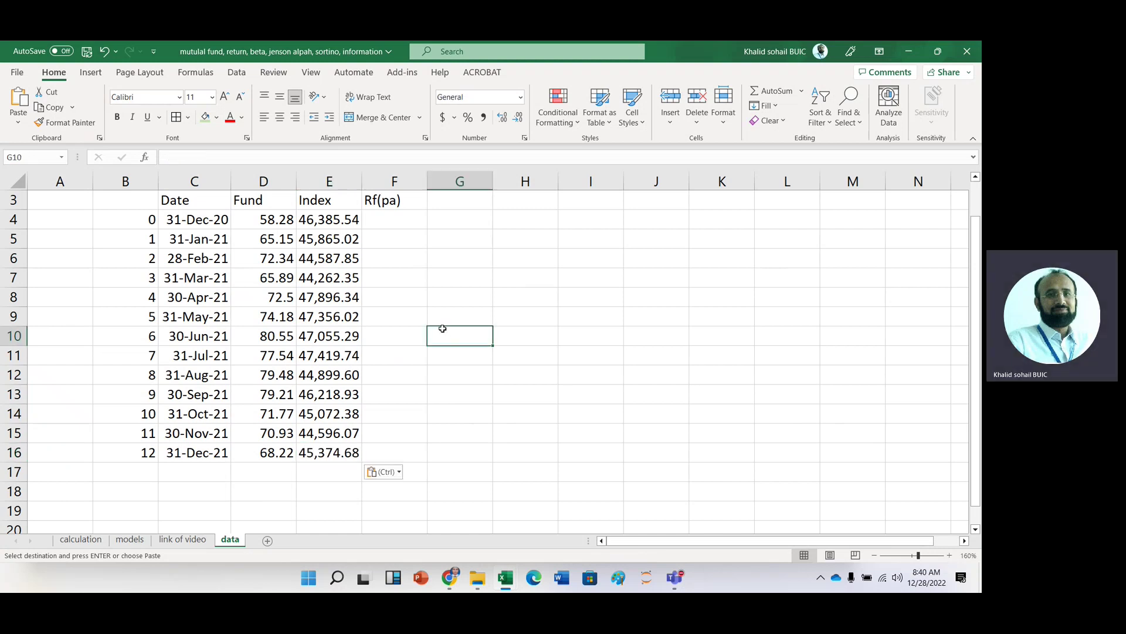
pyautogui.click(382, 219)
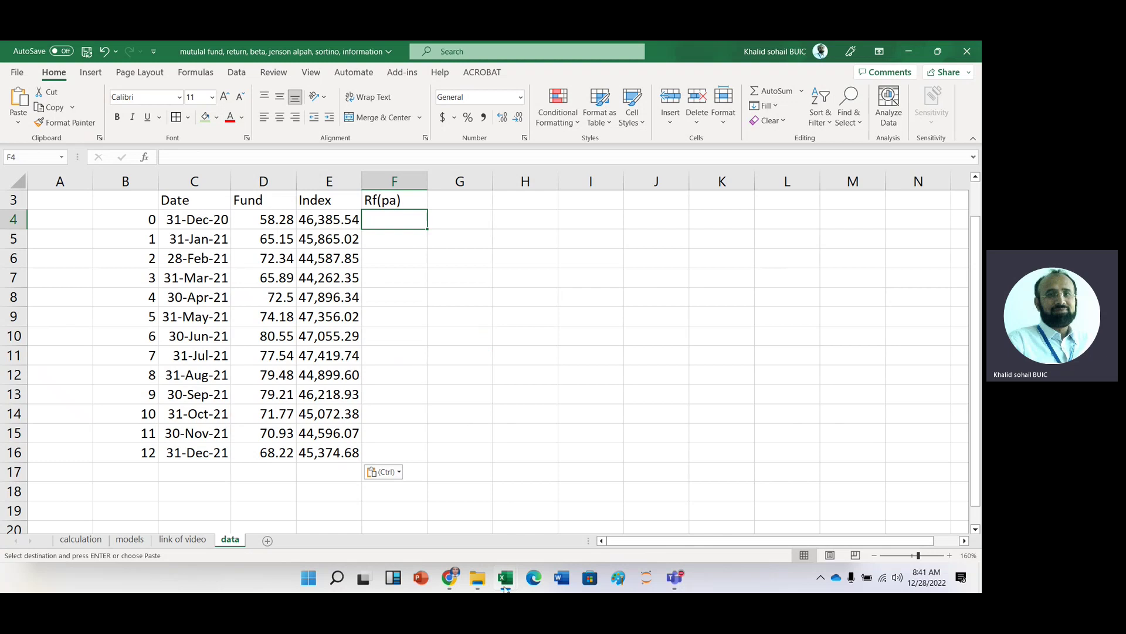
pyautogui.click(443, 581)
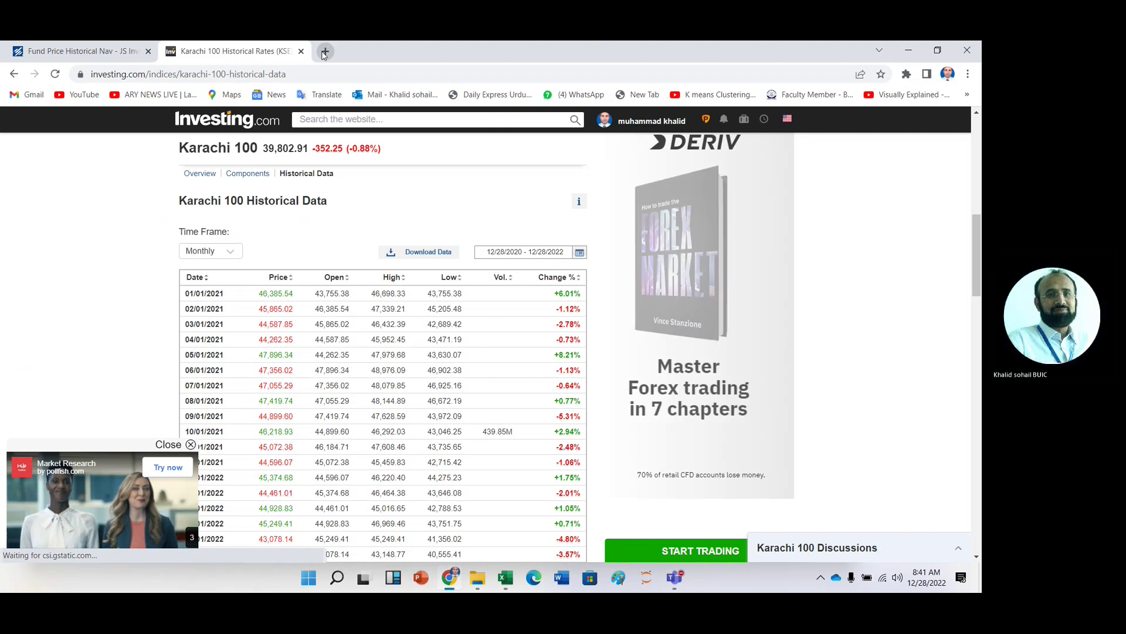
# Google 'sbp' in a new tab and open the State Bank of Pakistan website
pyautogui.click(322, 52)
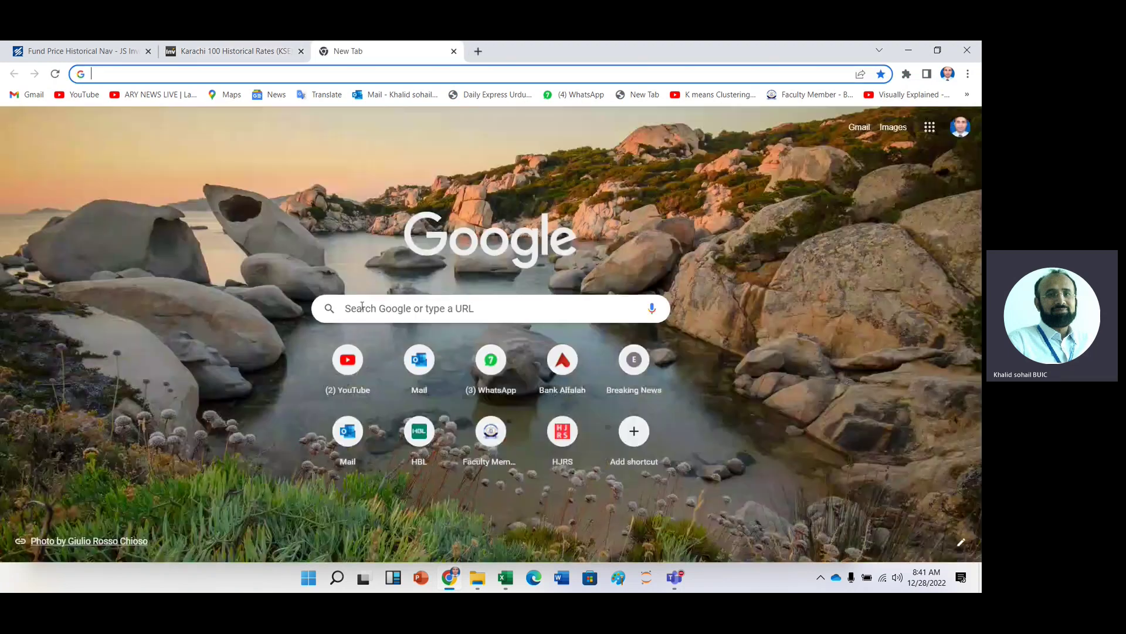
pyautogui.click(362, 306)
pyautogui.write('sbp')
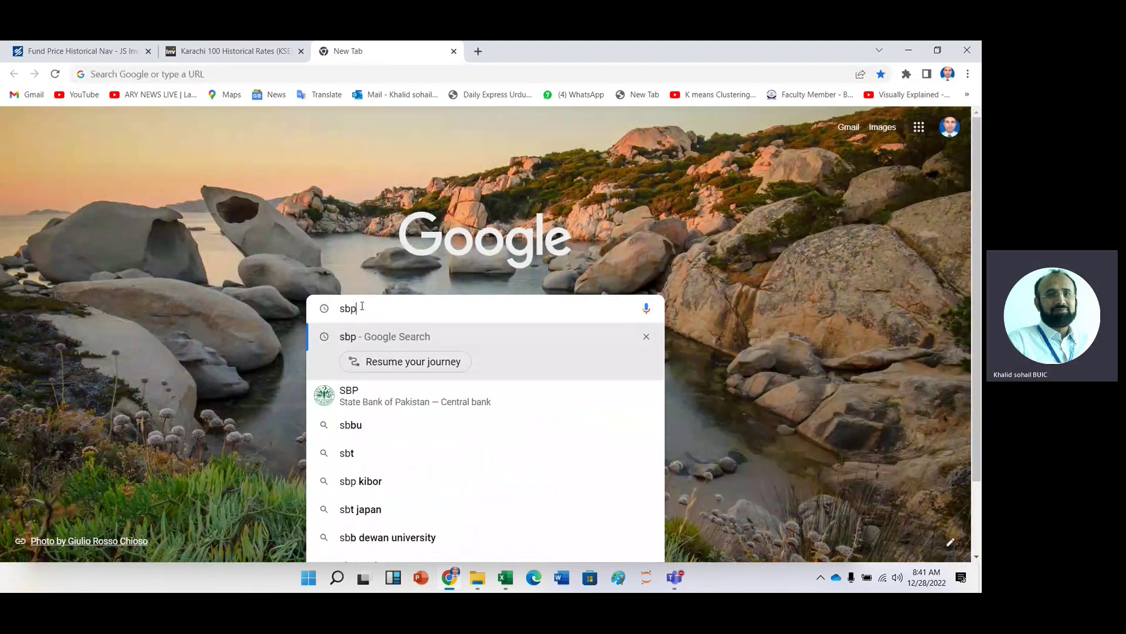
pyautogui.press('Return')
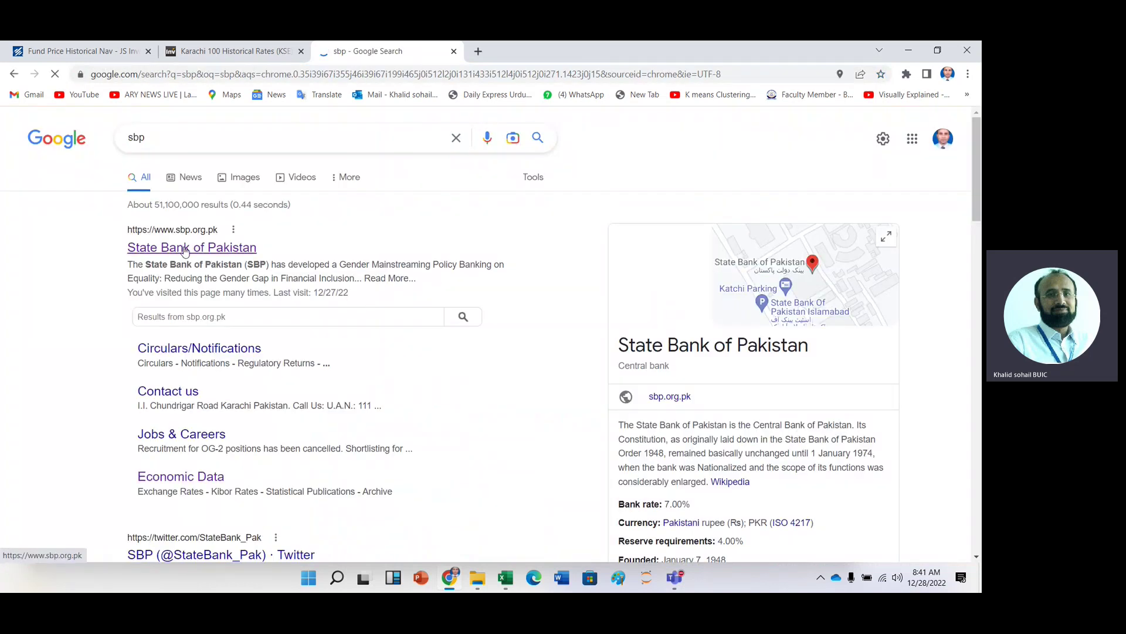
pyautogui.click(184, 252)
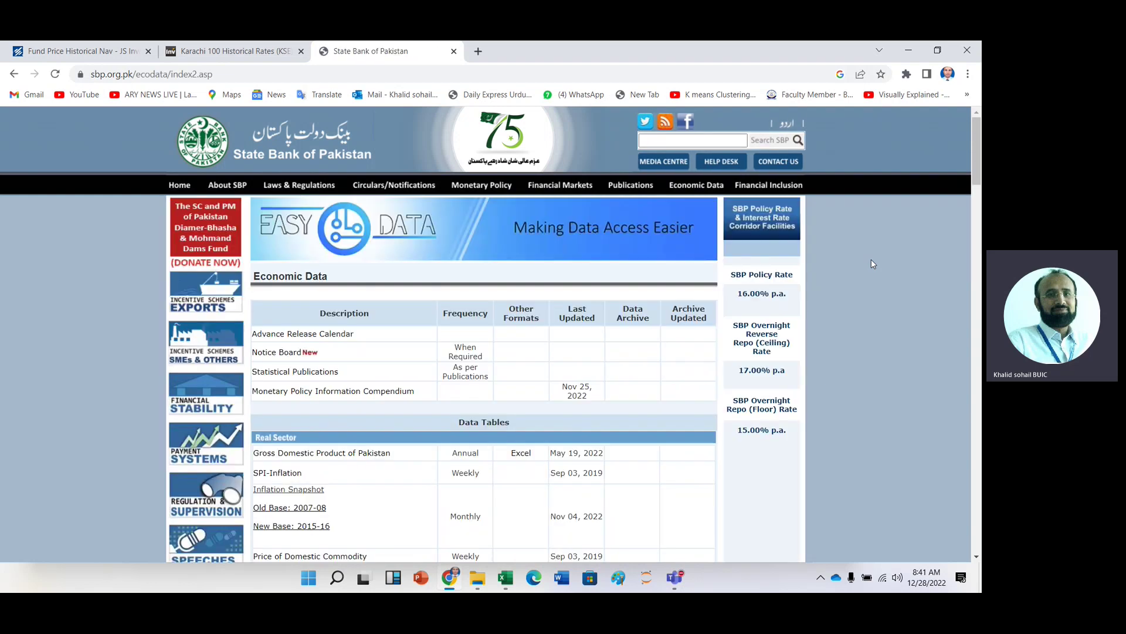
# Find 'tre' on the page, then download and open the latest Market Treasury Bills results, tb (1).xlsx
pyautogui.hotkey('ctrl', 'f')
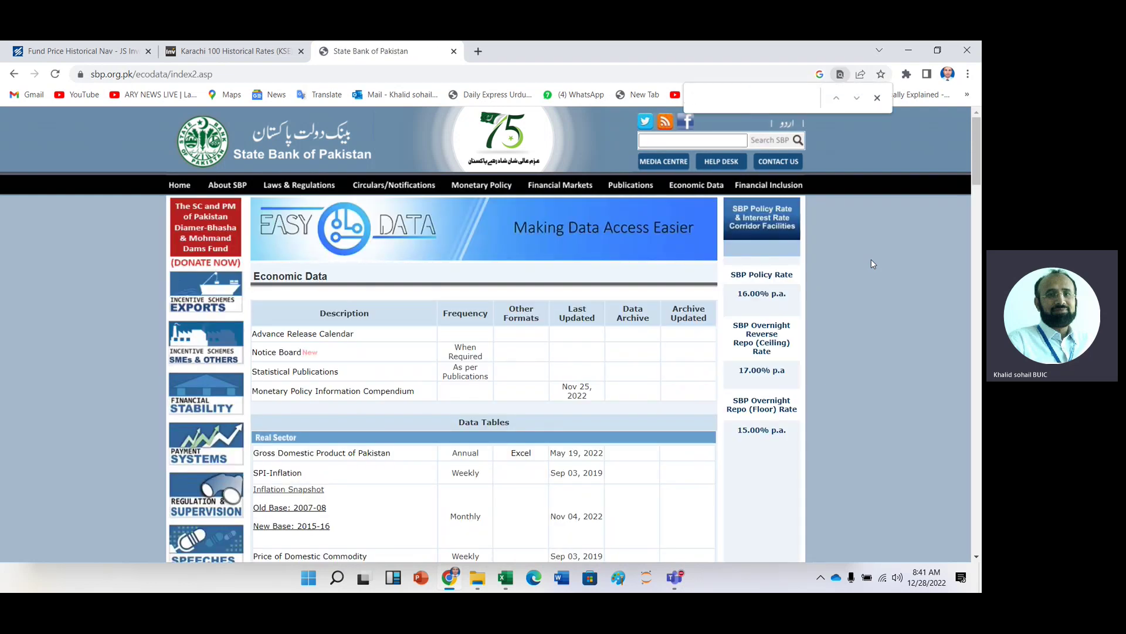
pyautogui.write('tre')
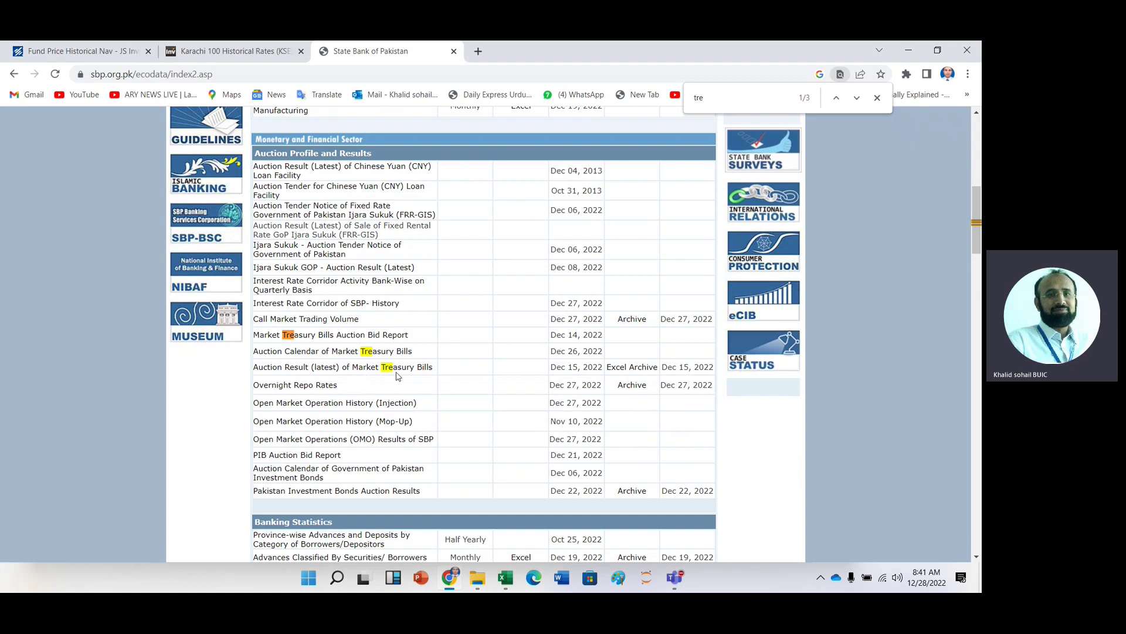
pyautogui.click(632, 369)
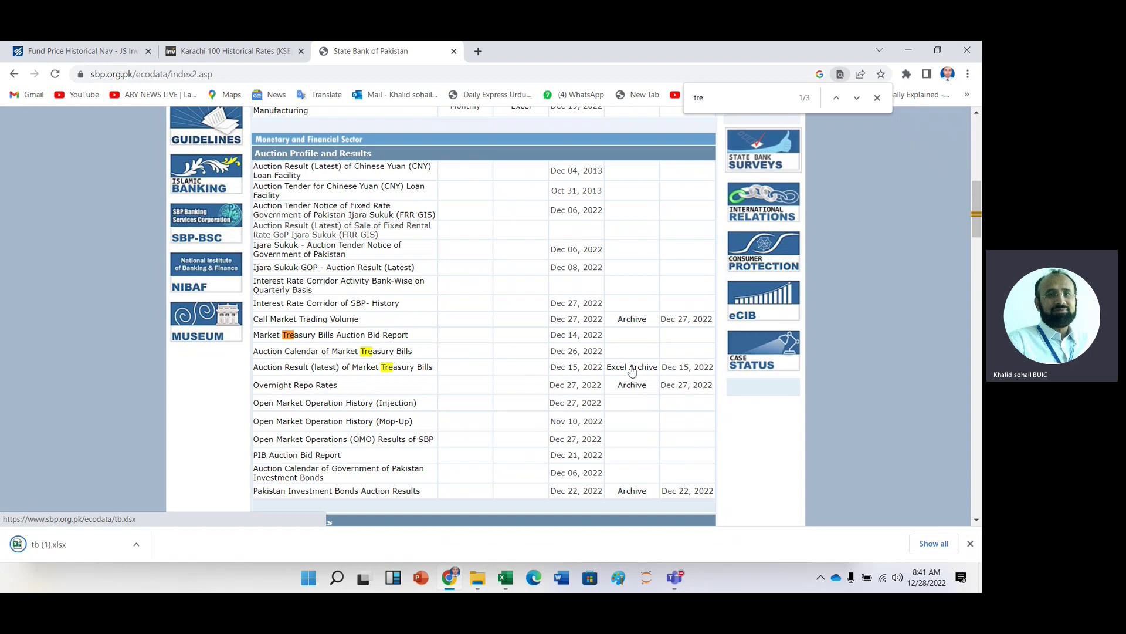
pyautogui.click(49, 544)
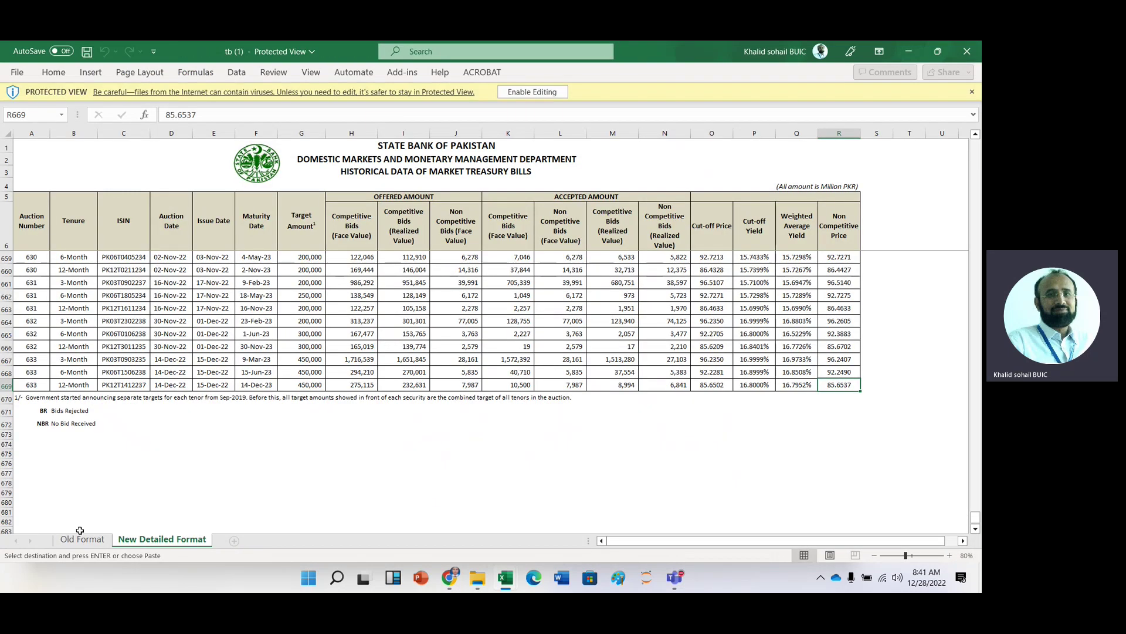
# On the Old Format auction sheet, enable editing and go to the 12-Jan-22 auction row
pyautogui.click(82, 538)
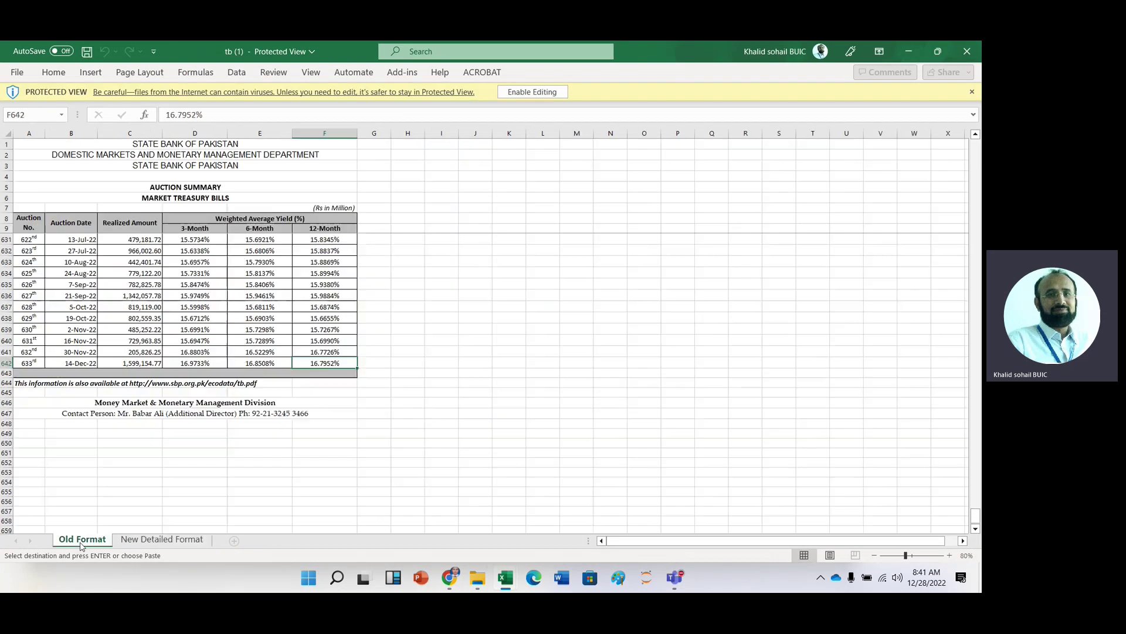
pyautogui.click(85, 352)
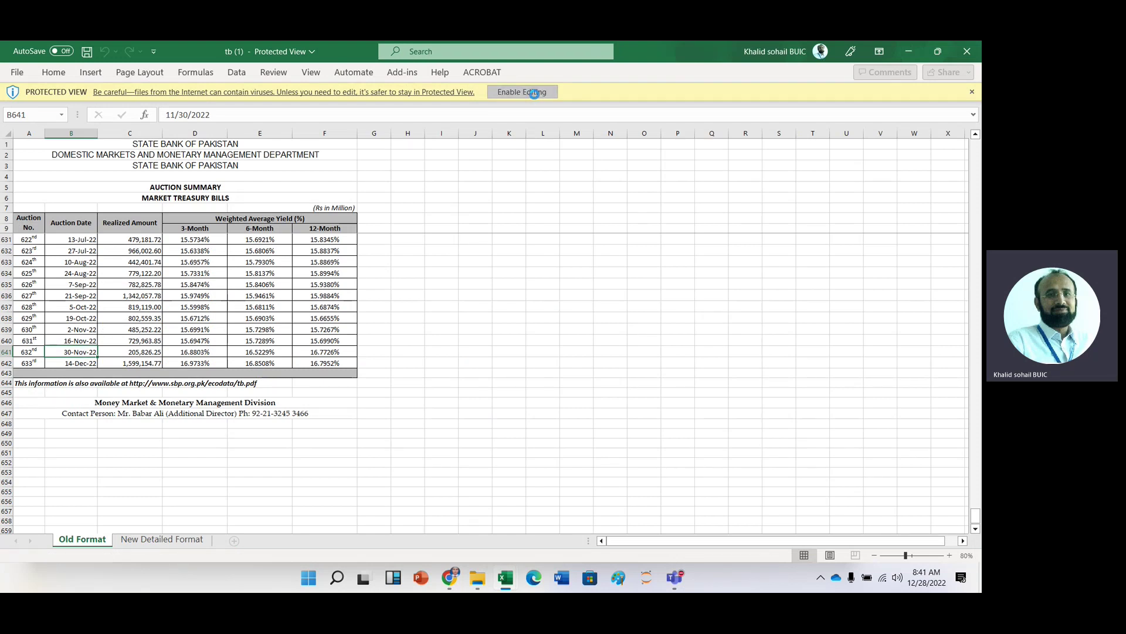
pyautogui.click(529, 92)
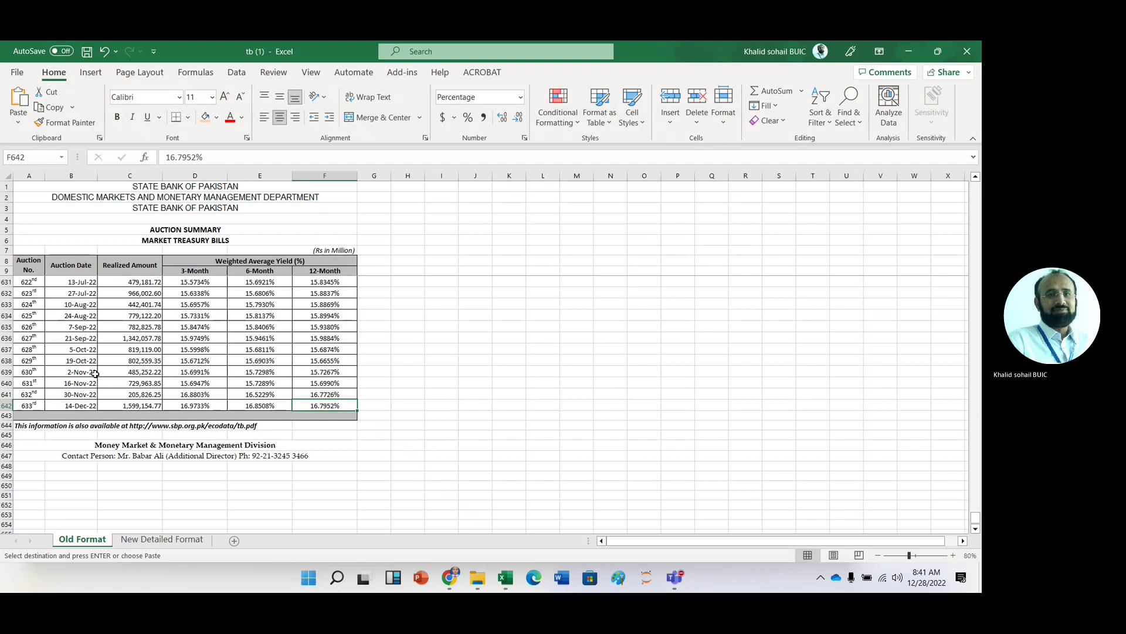
pyautogui.click(84, 381)
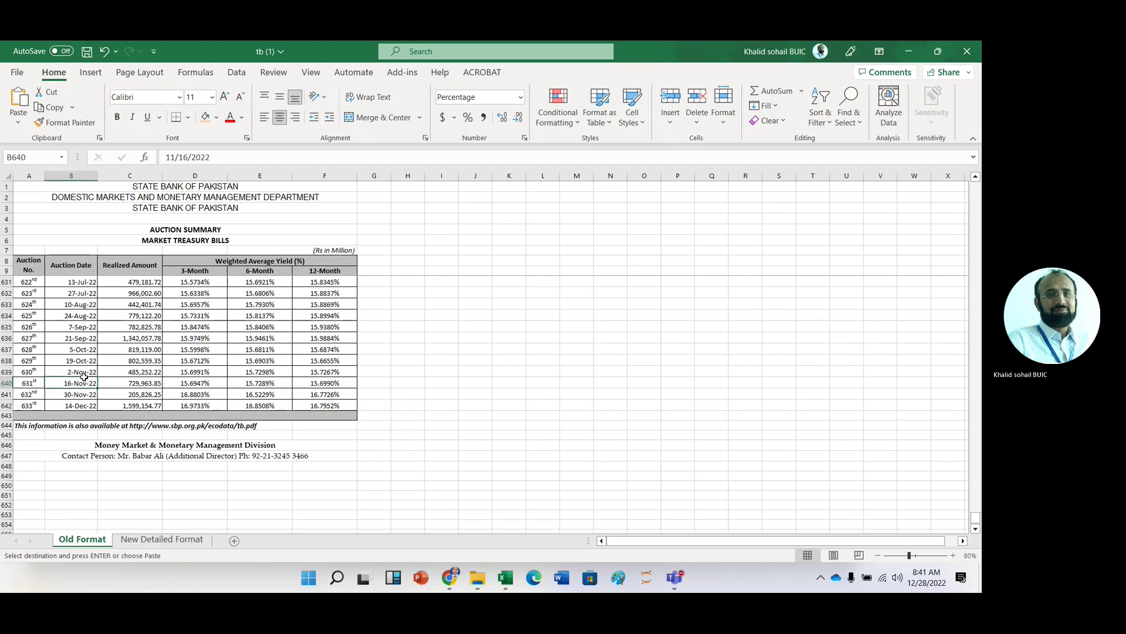
pyautogui.press('Up')
pyautogui.press('Up')
pyautogui.press('Up')
pyautogui.press('Up')
pyautogui.press('Up')
pyautogui.press('Up')
pyautogui.press('Up')
pyautogui.press('Up')
pyautogui.press('Up')
pyautogui.press('Up')
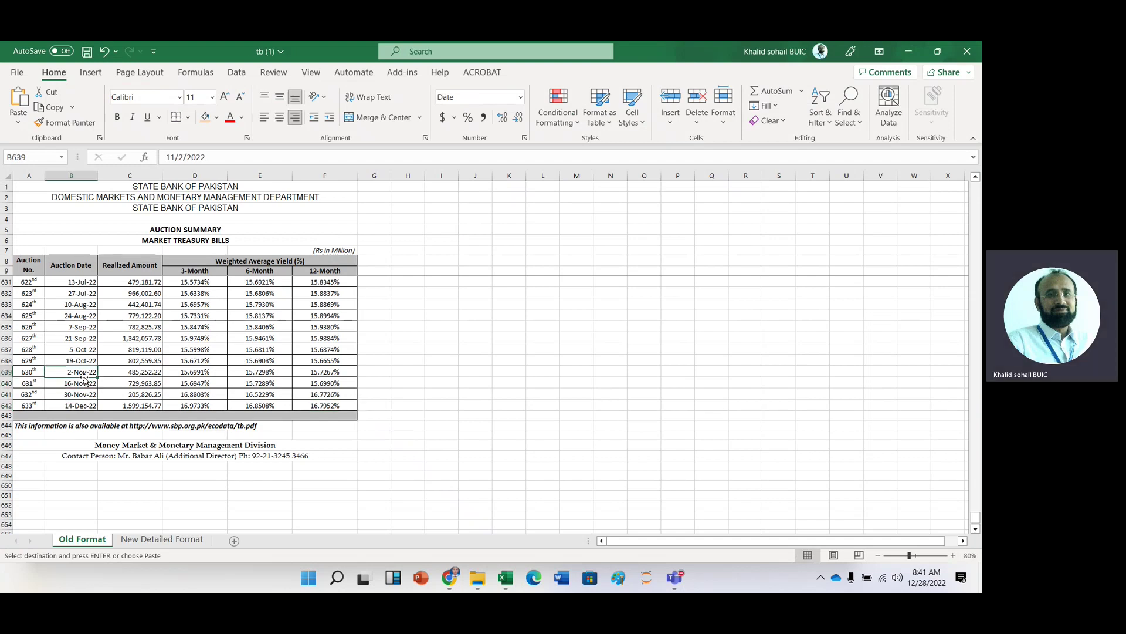
pyautogui.press('Up')
pyautogui.press('Up')
pyautogui.press('Up')
pyautogui.press('Up')
pyautogui.press('Up')
pyautogui.press('Up')
pyautogui.press('Up')
pyautogui.press('Up')
pyautogui.press('Up')
pyautogui.press('Up')
pyautogui.press('Up')
pyautogui.press('Up')
pyautogui.press('Up')
pyautogui.press('Up')
pyautogui.press('Up')
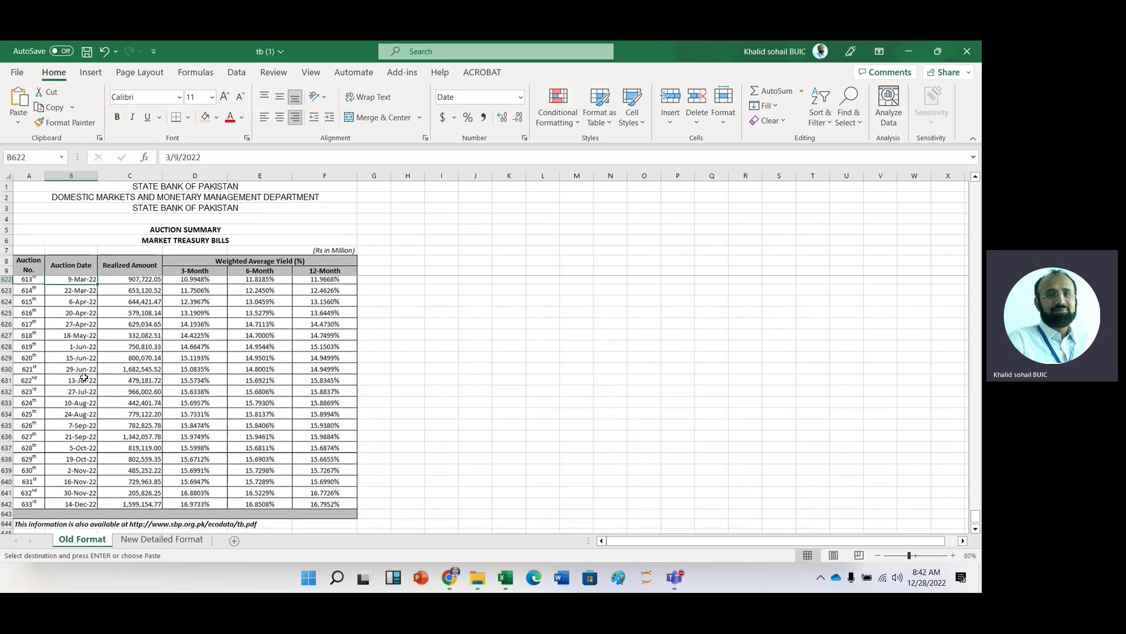
pyautogui.press('Down')
pyautogui.press('Down')
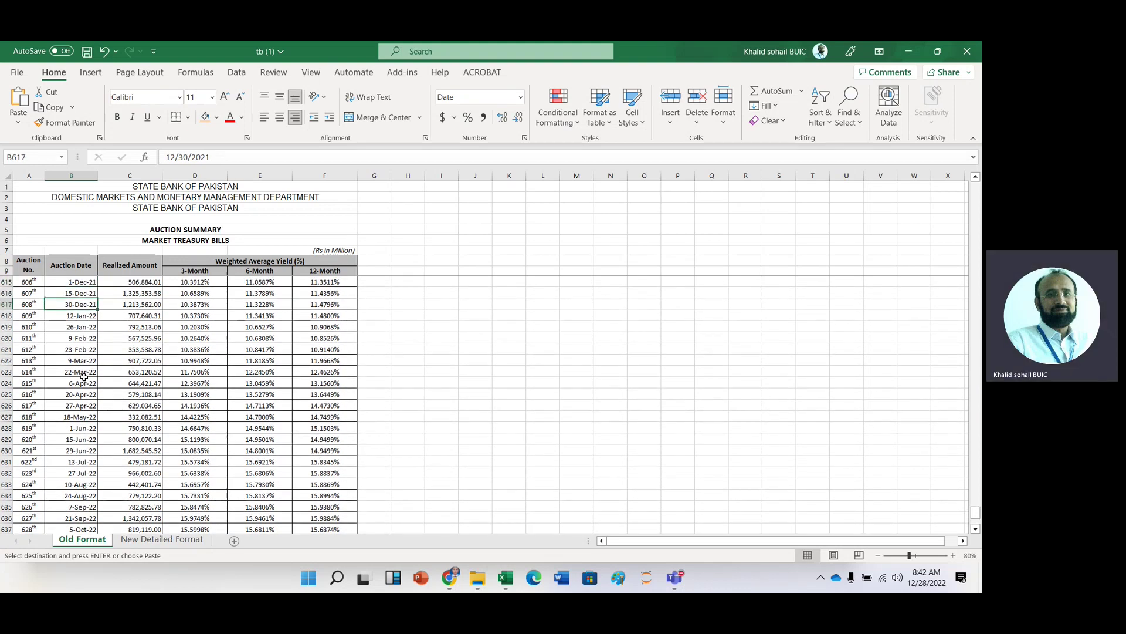
pyautogui.press('Down')
# Copy the 2-Dec-20 to 12-Jan-22 auction dates, amounts and 3-month yields, then close the workbook
pyautogui.hotkey('shift', 'Right')
pyautogui.hotkey('shift', 'Right')
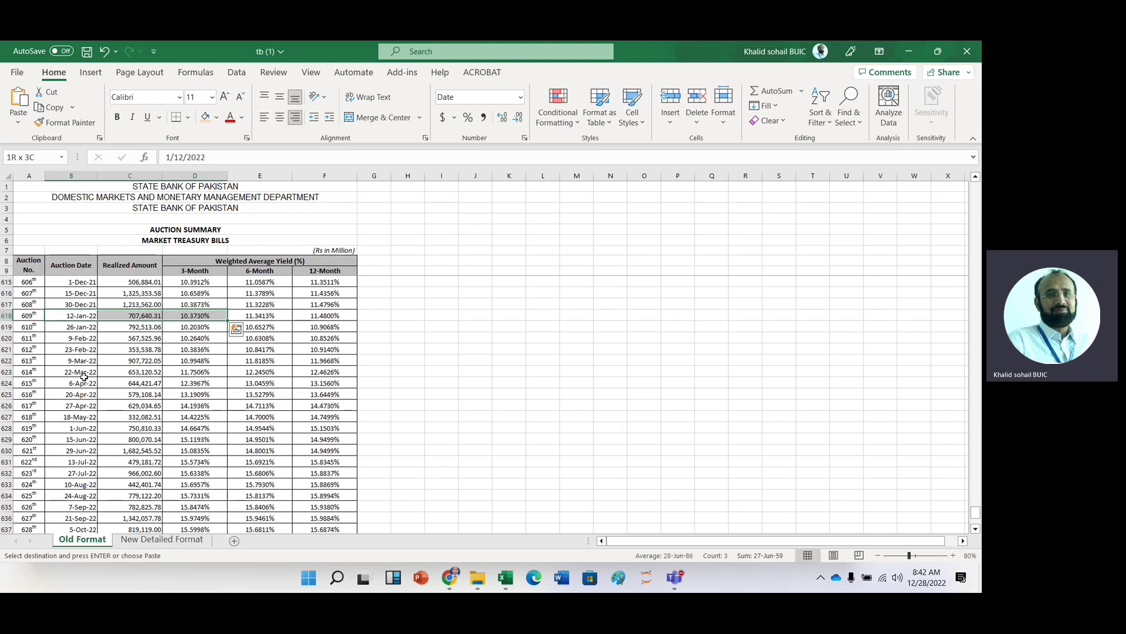
pyautogui.hotkey('shift', 'Up')
pyautogui.hotkey('shift', 'Up')
pyautogui.hotkey('shift', 'Up')
pyautogui.hotkey('shift', 'Up')
pyautogui.hotkey('shift', 'Up')
pyautogui.hotkey('shift', 'Up')
pyautogui.hotkey('shift', 'Up')
pyautogui.hotkey('shift', 'Up')
pyautogui.hotkey('shift', 'Up')
pyautogui.hotkey('shift', 'Up')
pyautogui.hotkey('shift', 'Up')
pyautogui.hotkey('shift', 'Up')
pyautogui.hotkey('shift', 'Up')
pyautogui.hotkey('shift', 'Up')
pyautogui.hotkey('shift', 'Up')
pyautogui.hotkey('shift', 'Up')
pyautogui.hotkey('shift', 'Up')
pyautogui.hotkey('shift', 'Up')
pyautogui.hotkey('shift', 'Up')
pyautogui.hotkey('shift', 'Up')
pyautogui.hotkey('shift', 'Up')
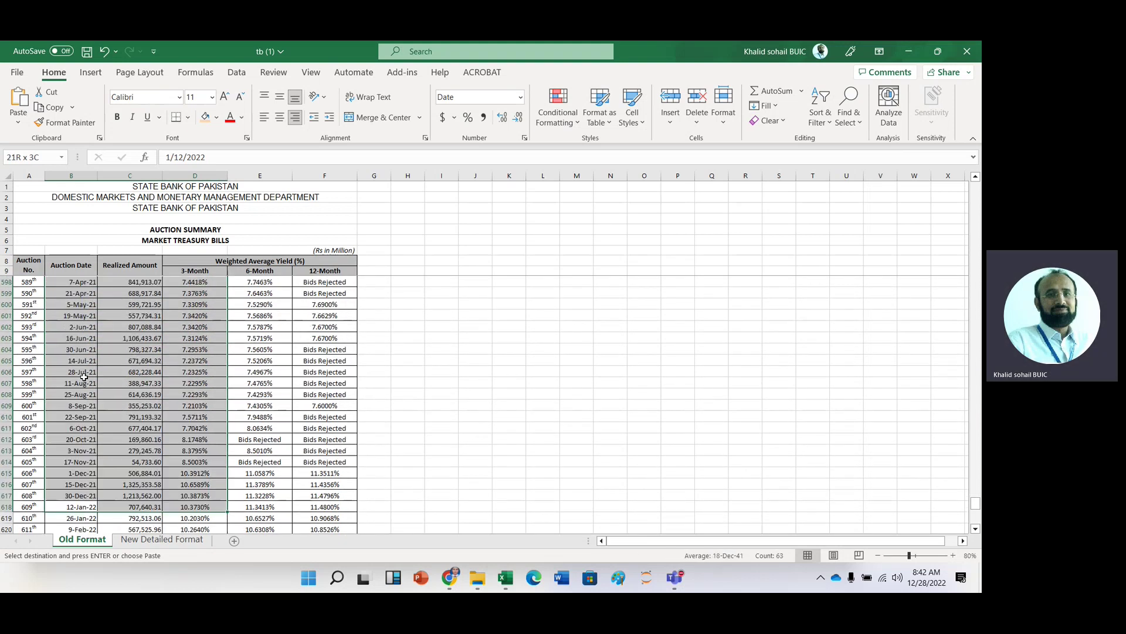
pyautogui.hotkey('shift', 'Up')
pyautogui.hotkey('shift', 'Up')
pyautogui.hotkey('shift', 'Up')
pyautogui.hotkey('shift', 'Up')
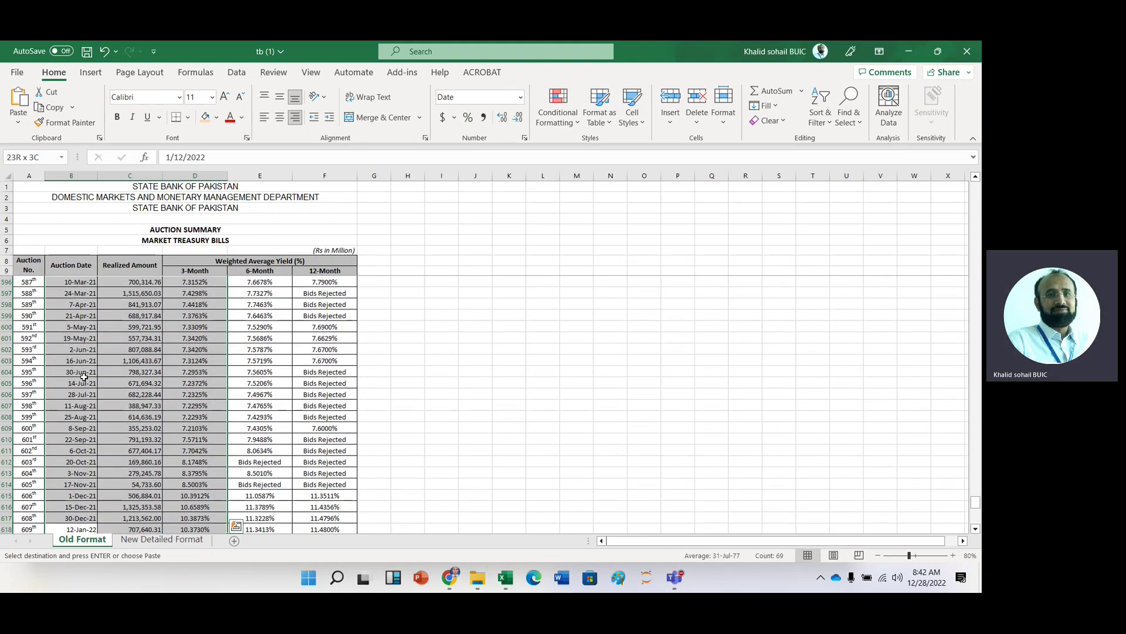
pyautogui.hotkey('shift', 'Up')
pyautogui.hotkey('shift', 'Up')
pyautogui.hotkey('shift', 'Up')
pyautogui.hotkey('shift', 'Up')
pyautogui.hotkey('shift', 'Up')
pyautogui.hotkey('shift', 'Up')
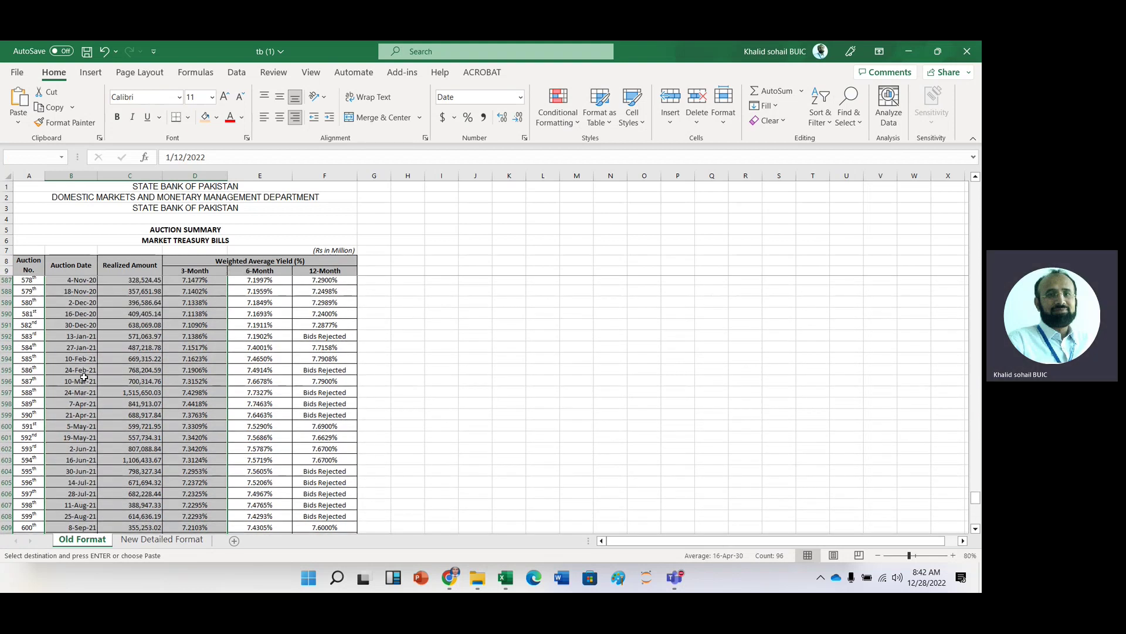
pyautogui.hotkey('shift', 'Down')
pyautogui.hotkey('shift', 'Down')
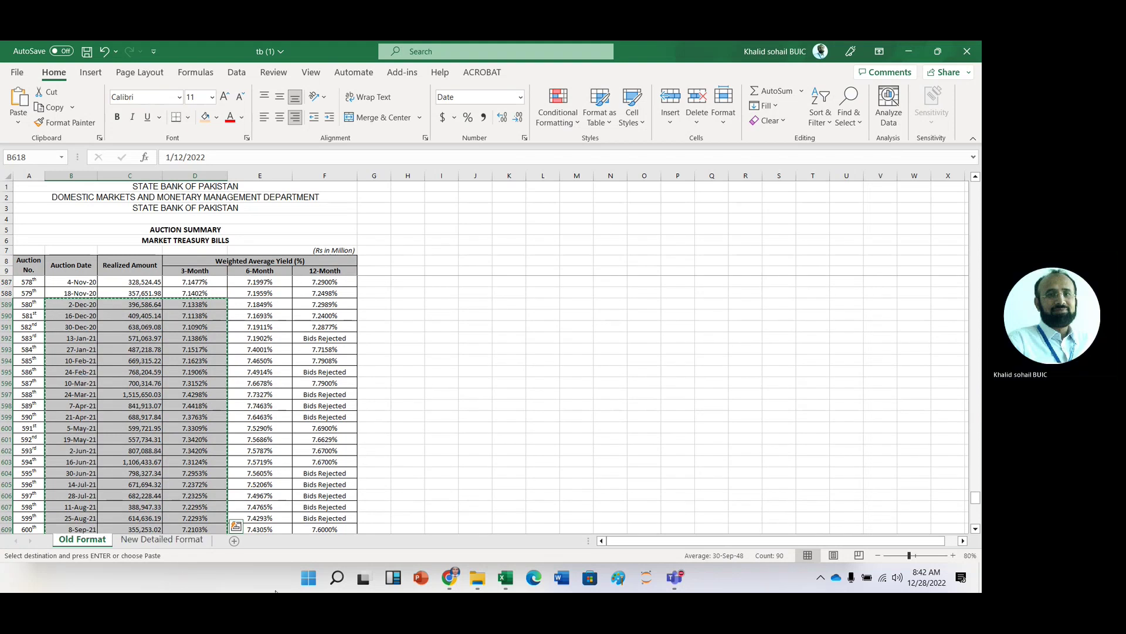
pyautogui.click(967, 52)
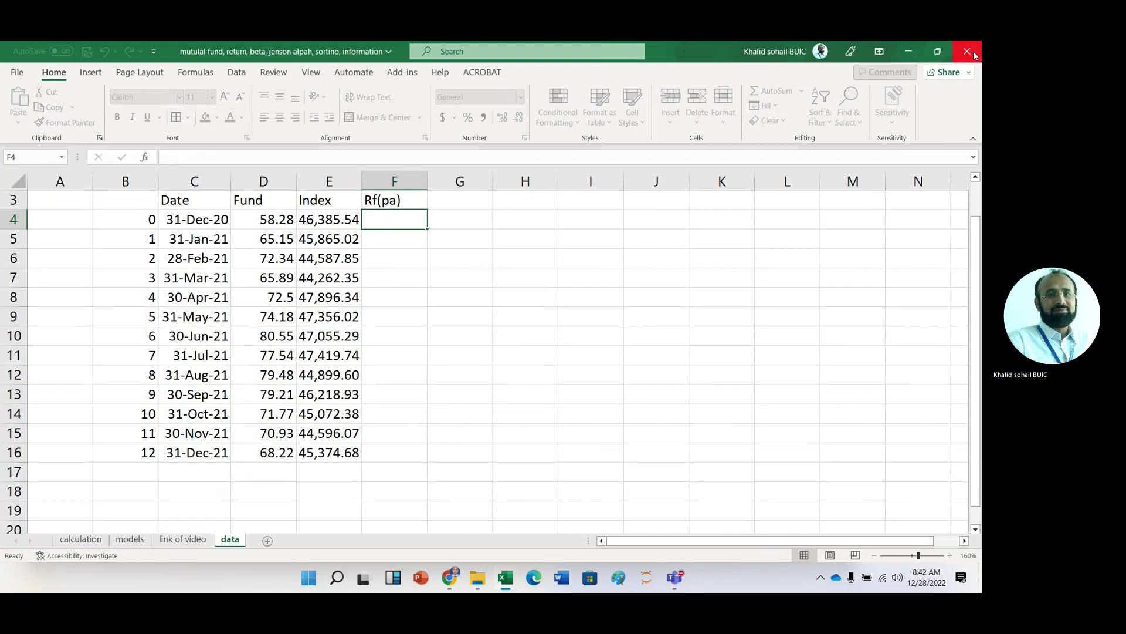
# Paste the auction data at H4, widen column H, and delete the realized amount column
pyautogui.click(530, 218)
pyautogui.hotkey('ctrl', 'v')
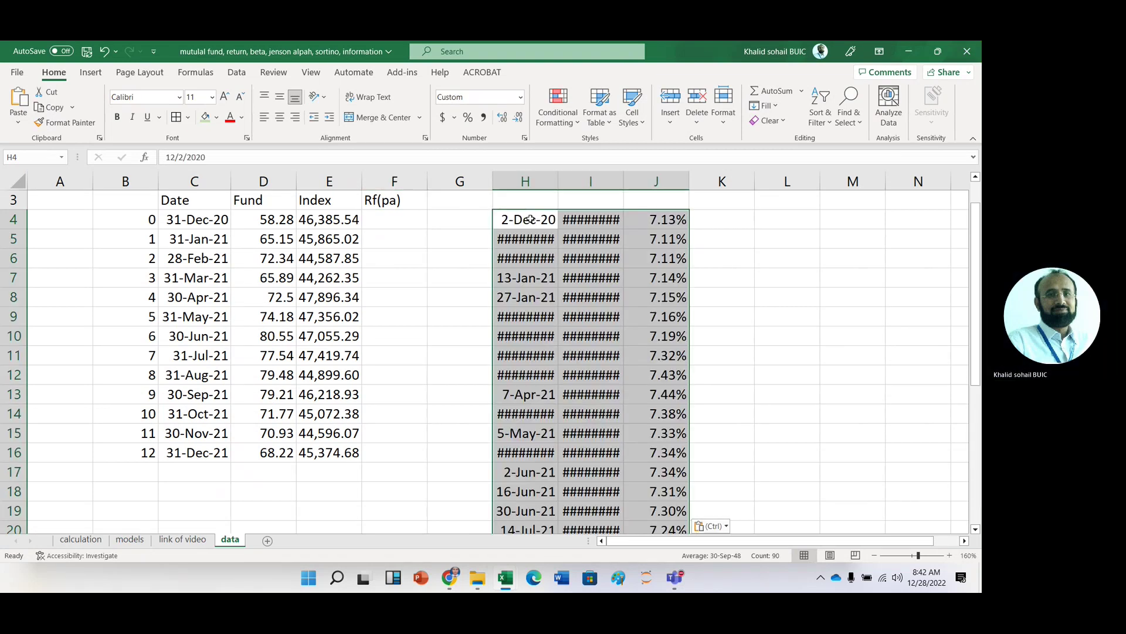
pyautogui.doubleClick(555, 179)
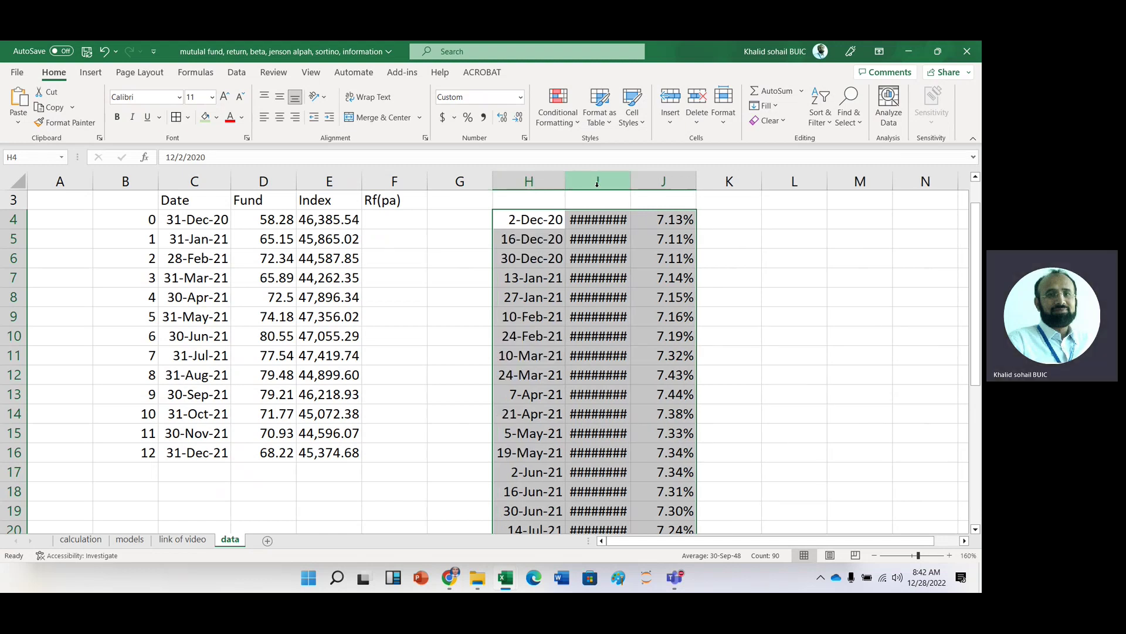
pyautogui.rightClick(598, 182)
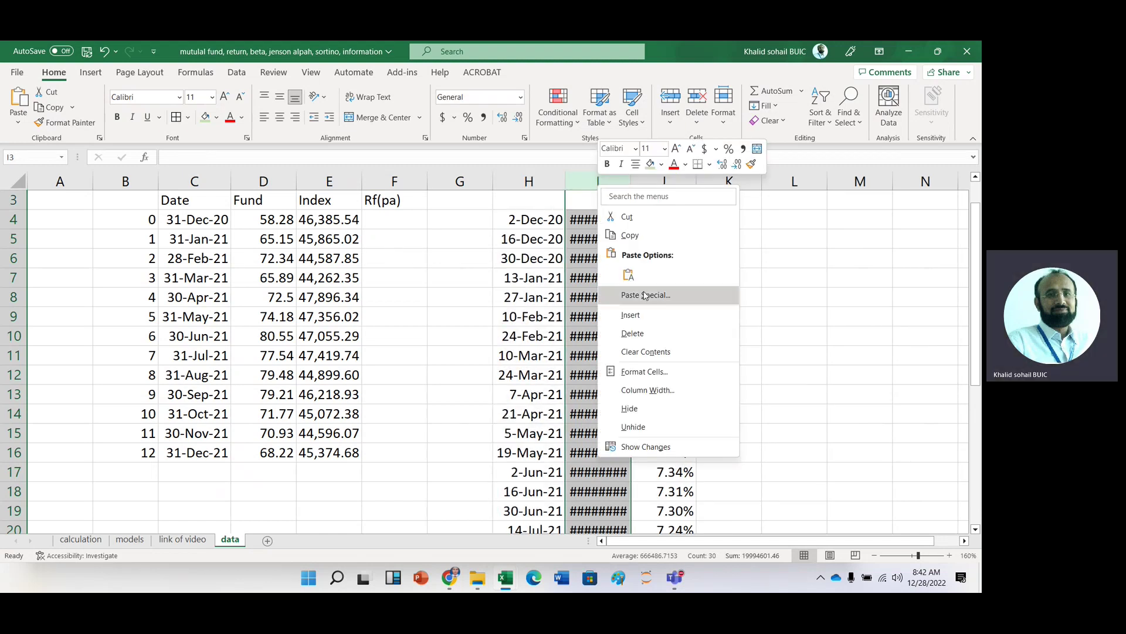
pyautogui.click(645, 334)
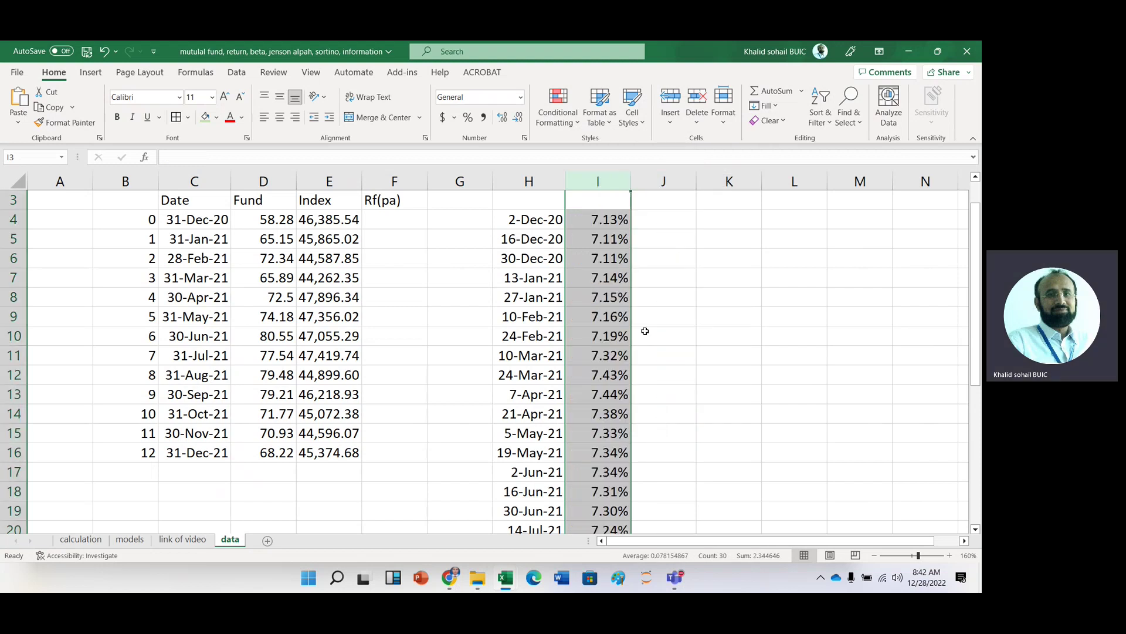
# Format the yields in I4:I33 as Comma Style with one more decimal place
pyautogui.click(593, 228)
pyautogui.hotkey('ctrl', 'shift', 'Down')
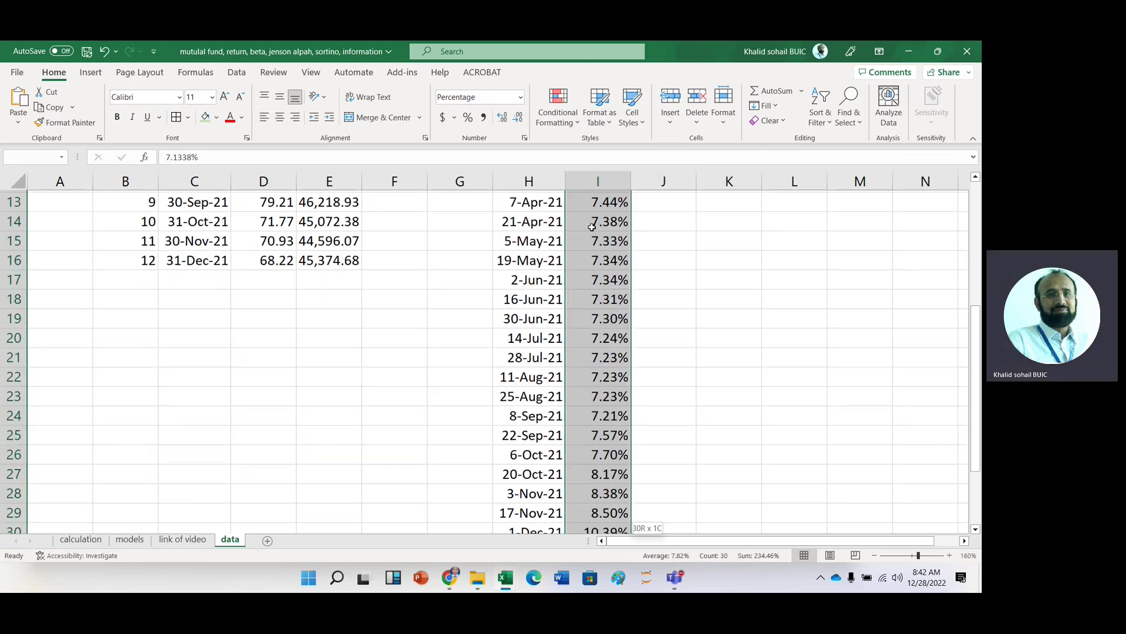
pyautogui.click(483, 119)
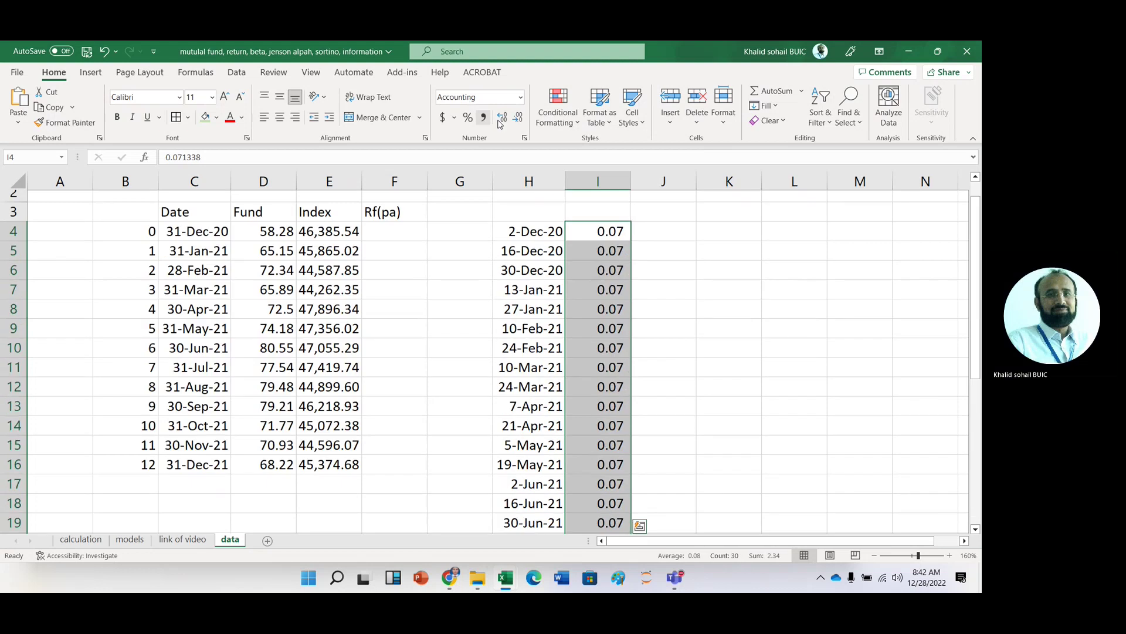
pyautogui.click(502, 117)
pyautogui.click(502, 117)
pyautogui.click(447, 272)
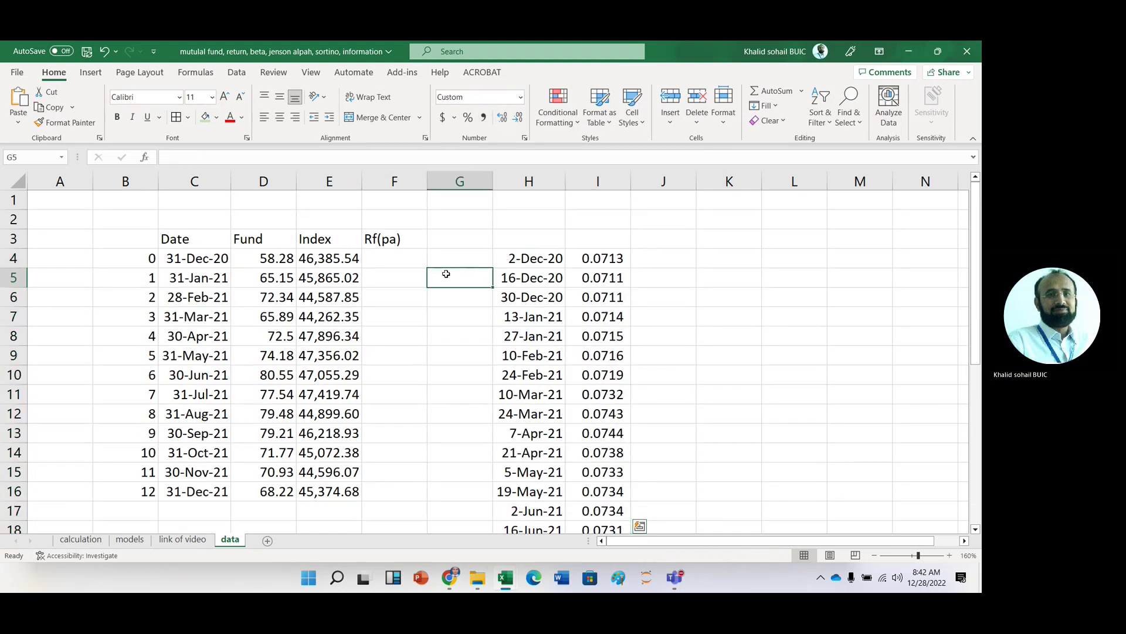
# Check the pasted dates and yields from 2-Dec-20 (0.0713), ending at cell K4
pyautogui.press('Down')
pyautogui.press('Down')
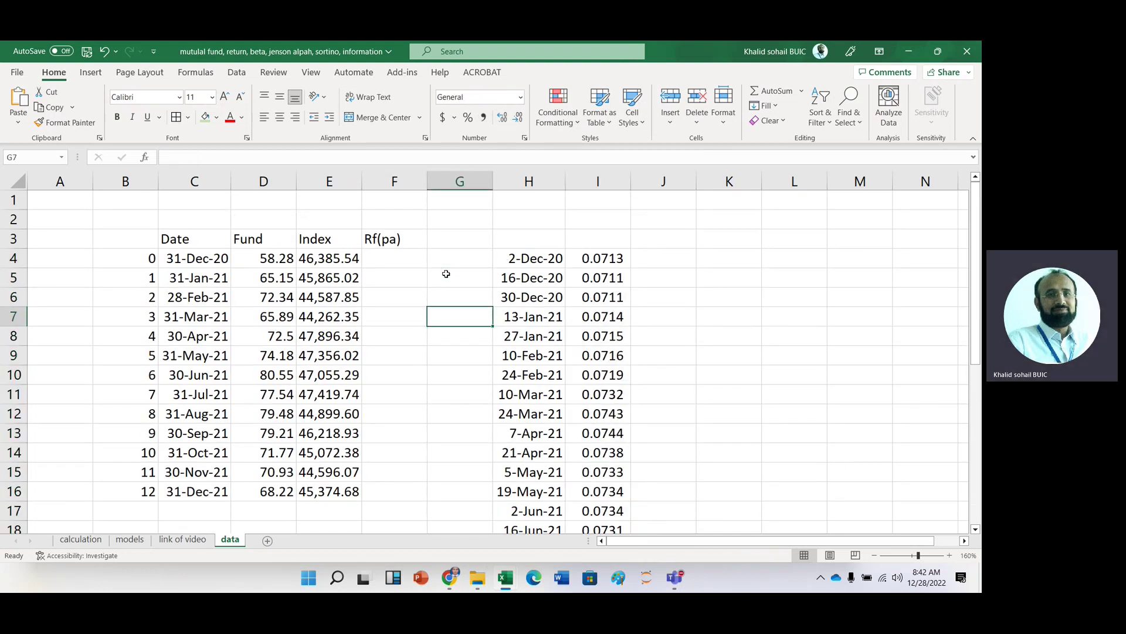
pyautogui.press('Right')
pyautogui.press('Up')
pyautogui.press('Up')
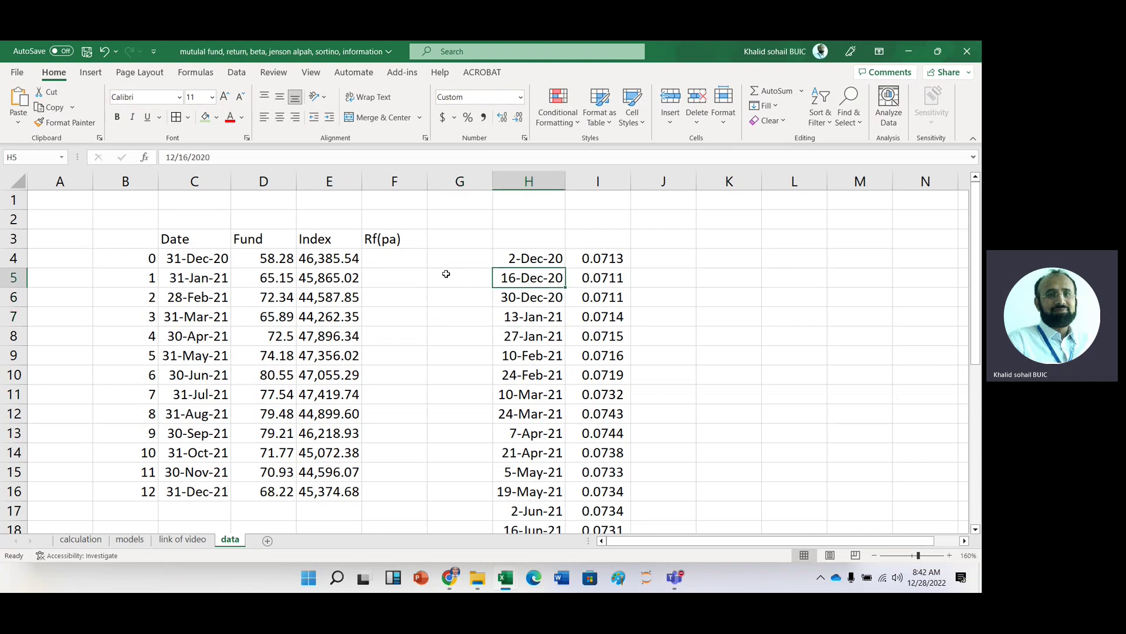
pyautogui.press('Up')
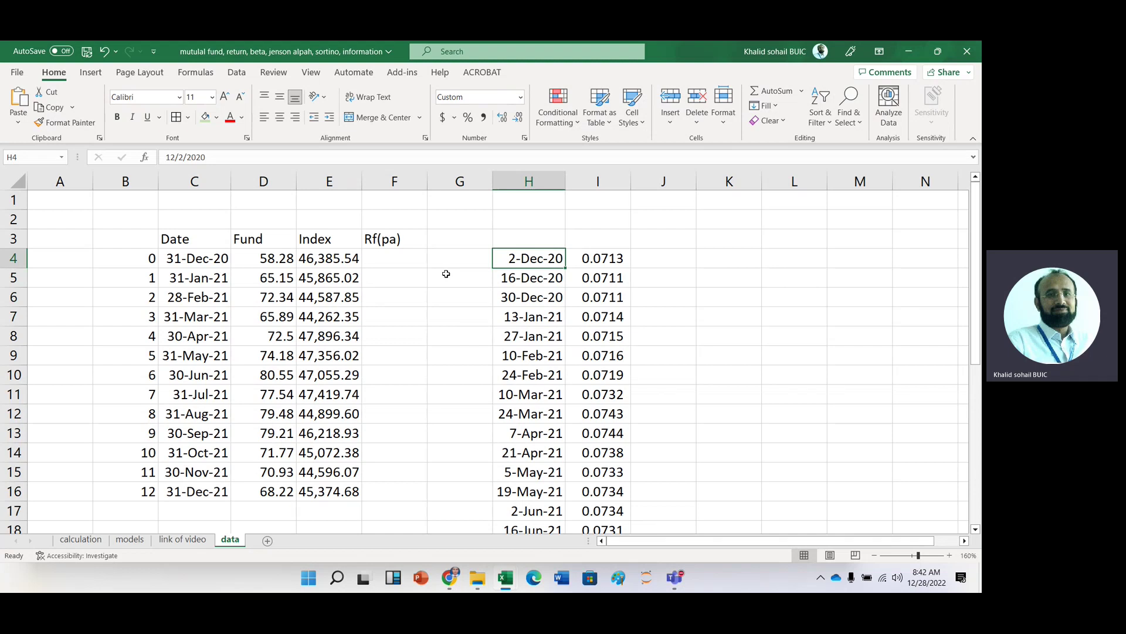
pyautogui.press('Right')
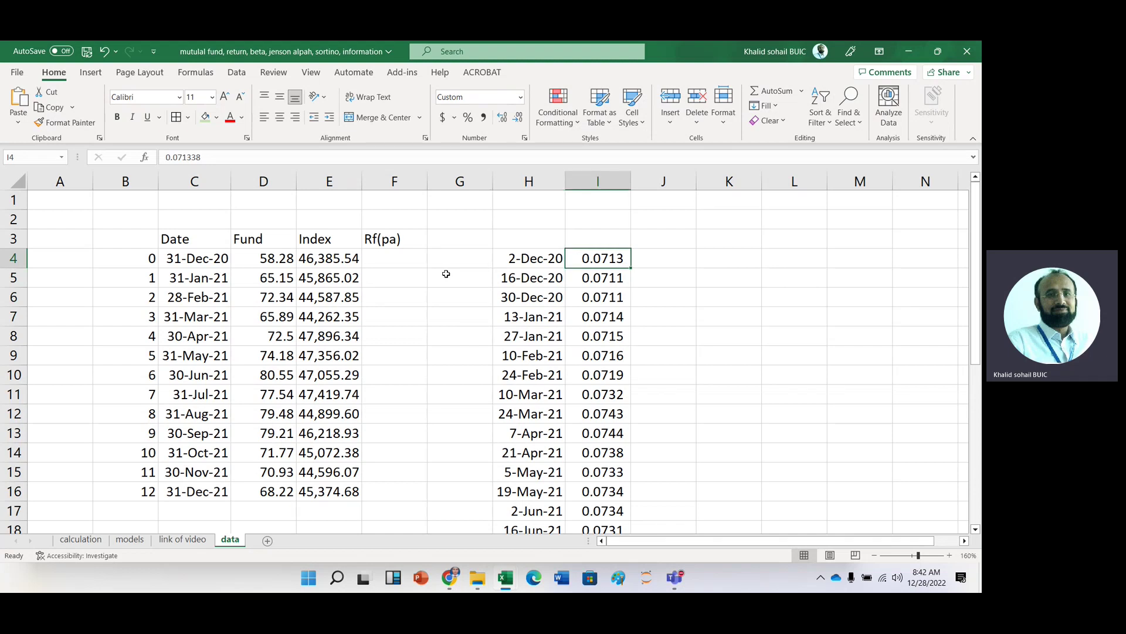
pyautogui.press('Down')
pyautogui.press('Left')
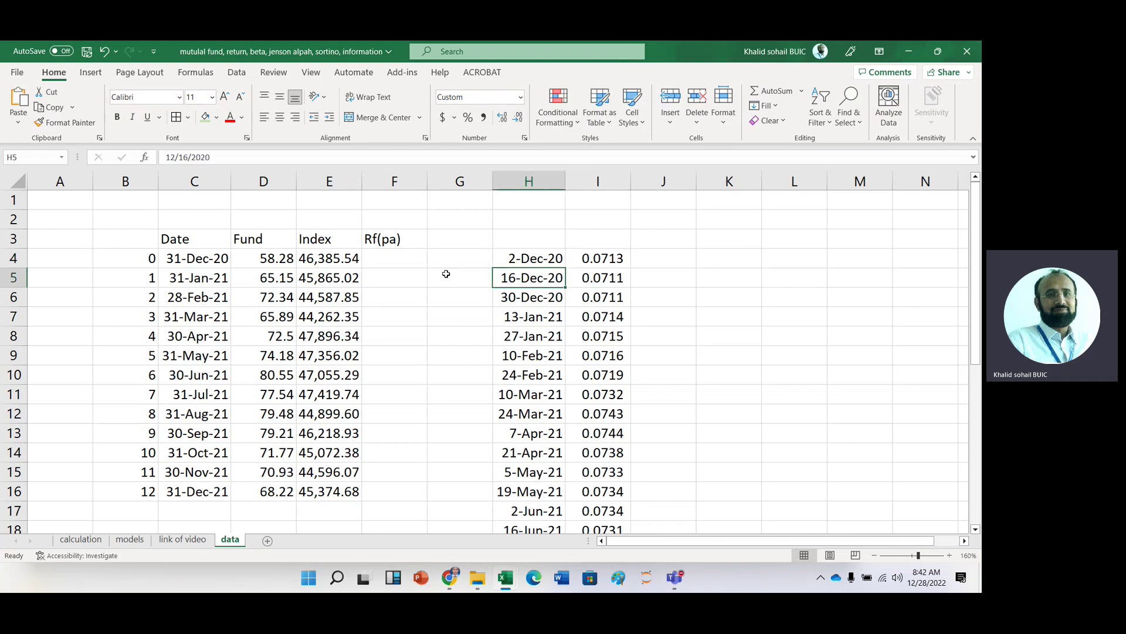
pyautogui.press('Down')
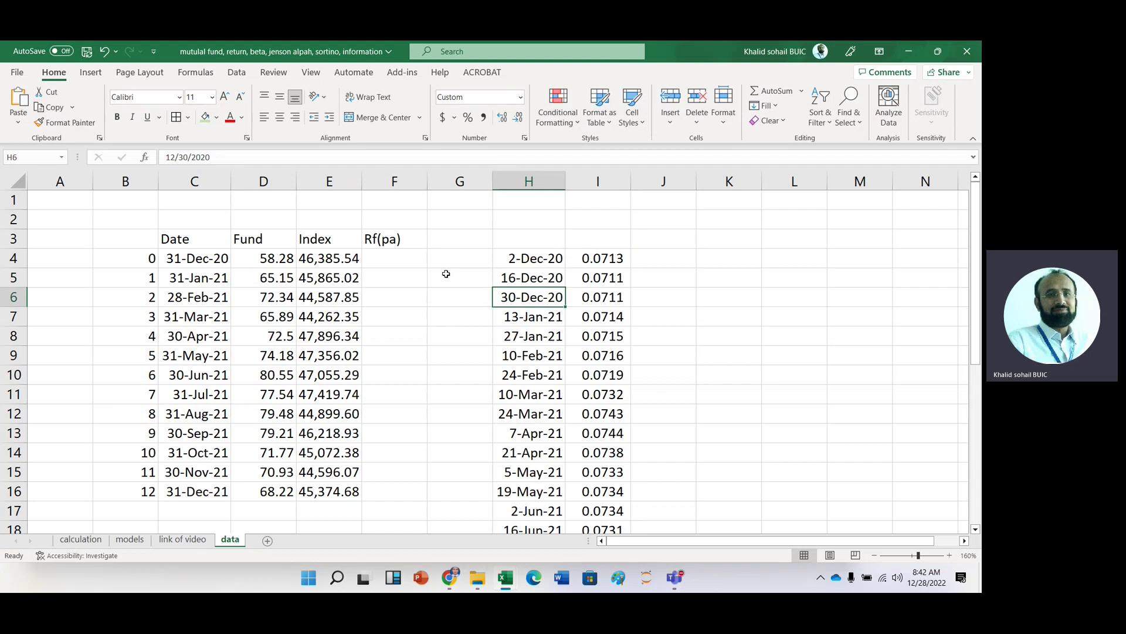
pyautogui.press('Up')
pyautogui.press('Right')
pyautogui.press('Right')
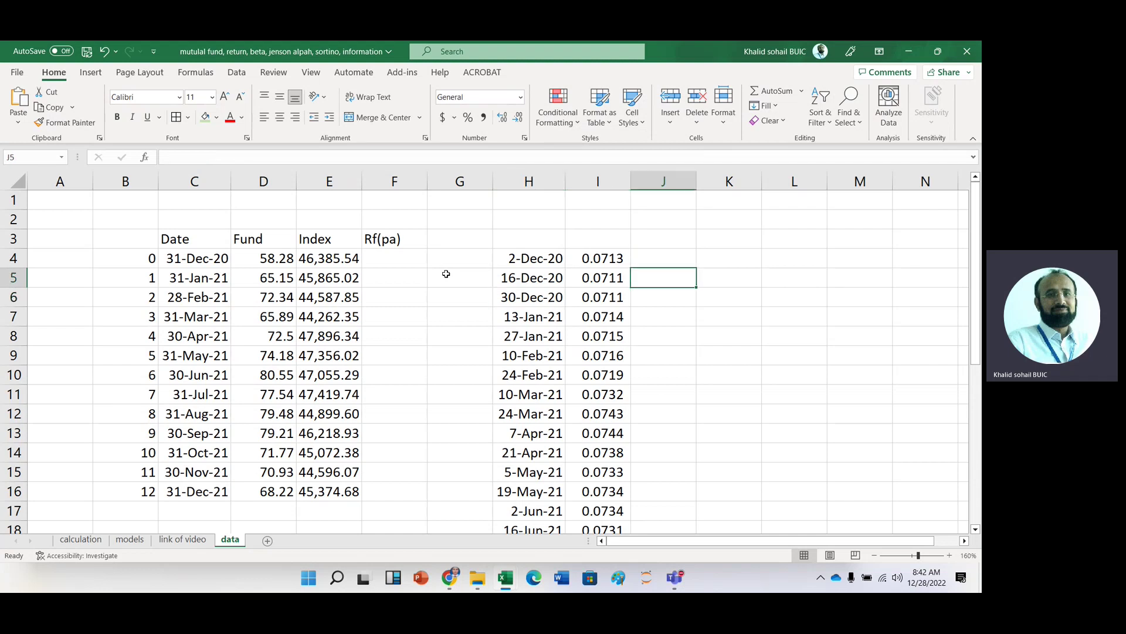
pyautogui.press('Right')
pyautogui.press('Up')
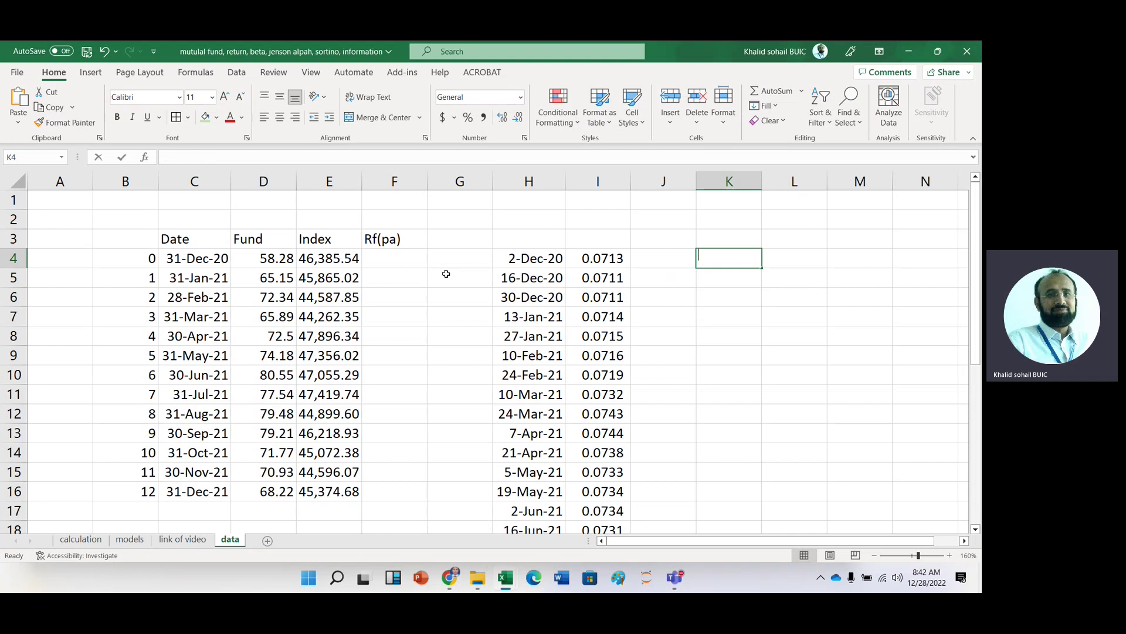
# Enter =VLOOKUP(C4:C16,H4:I33,2) in K4 to fetch each month-end date's T-bill rate
pyautogui.write('=vl')
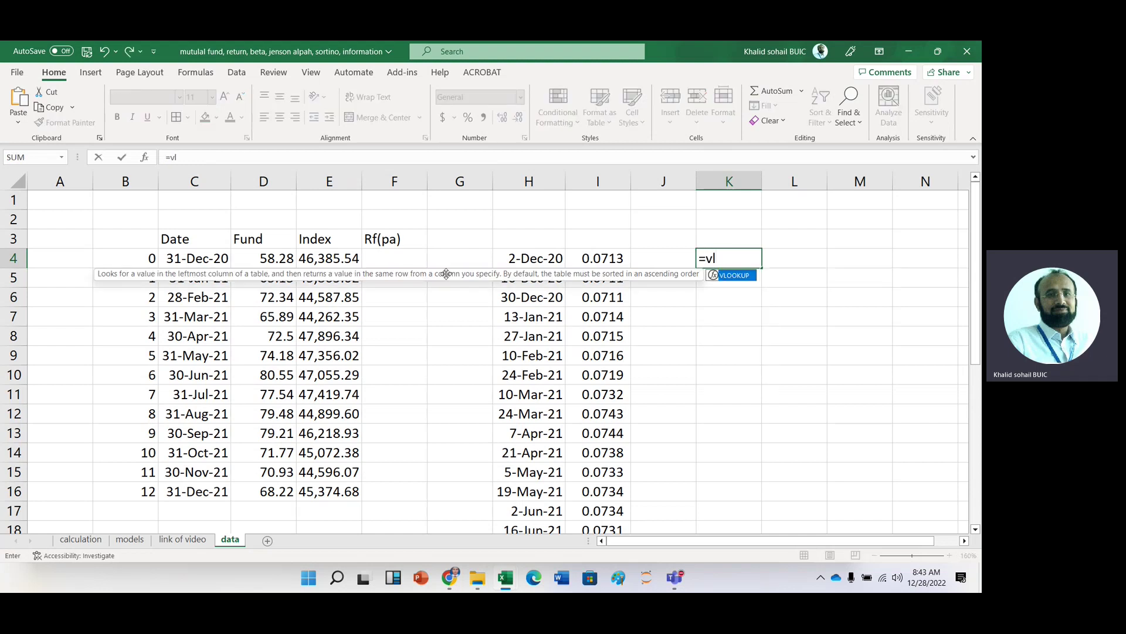
pyautogui.write('o')
pyautogui.press('Tab')
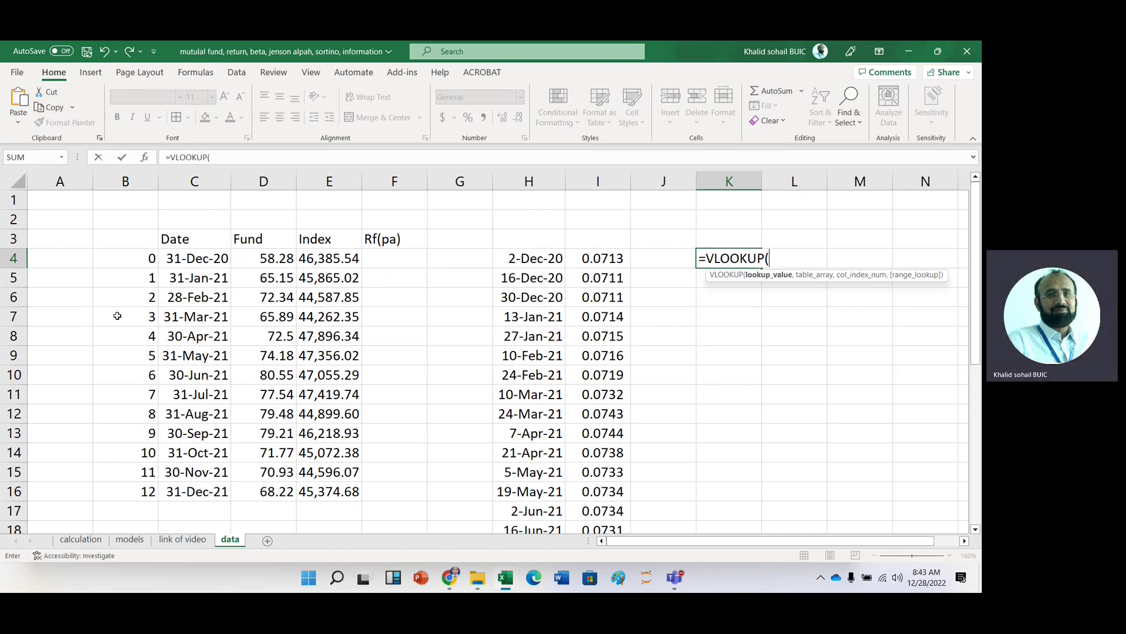
pyautogui.click(182, 262)
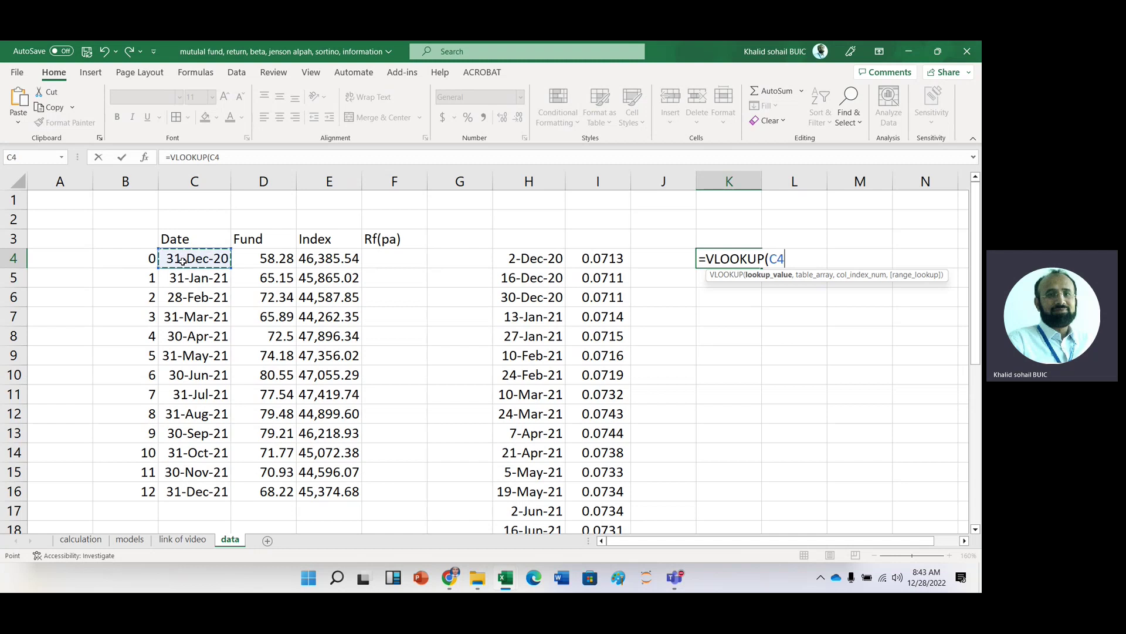
pyautogui.hotkey('ctrl', 'shift', 'Down')
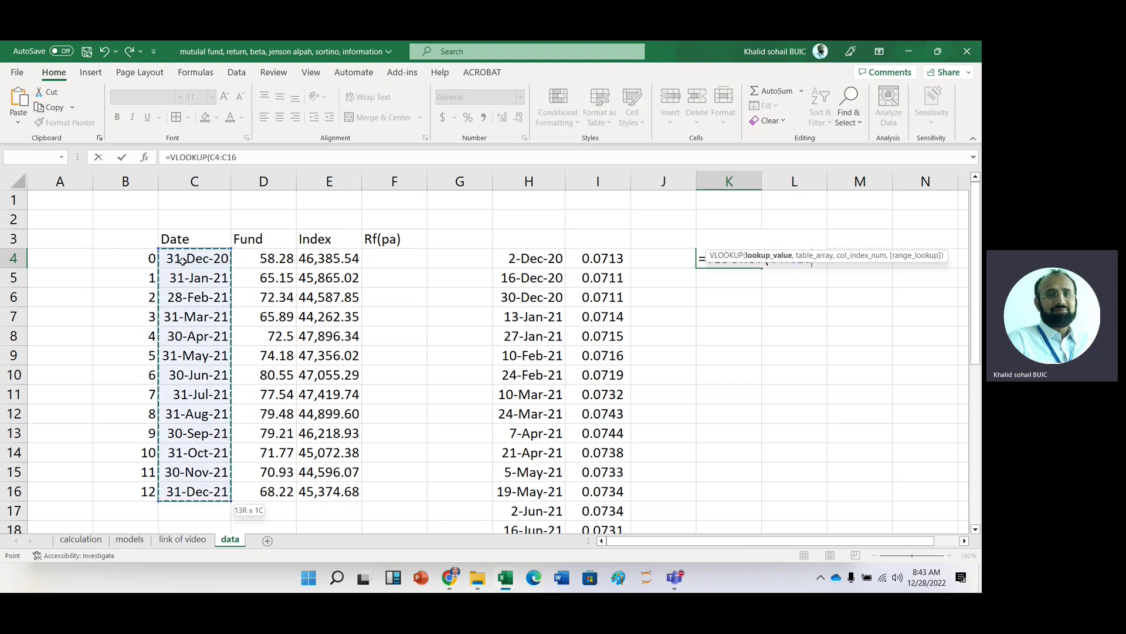
pyautogui.write(',')
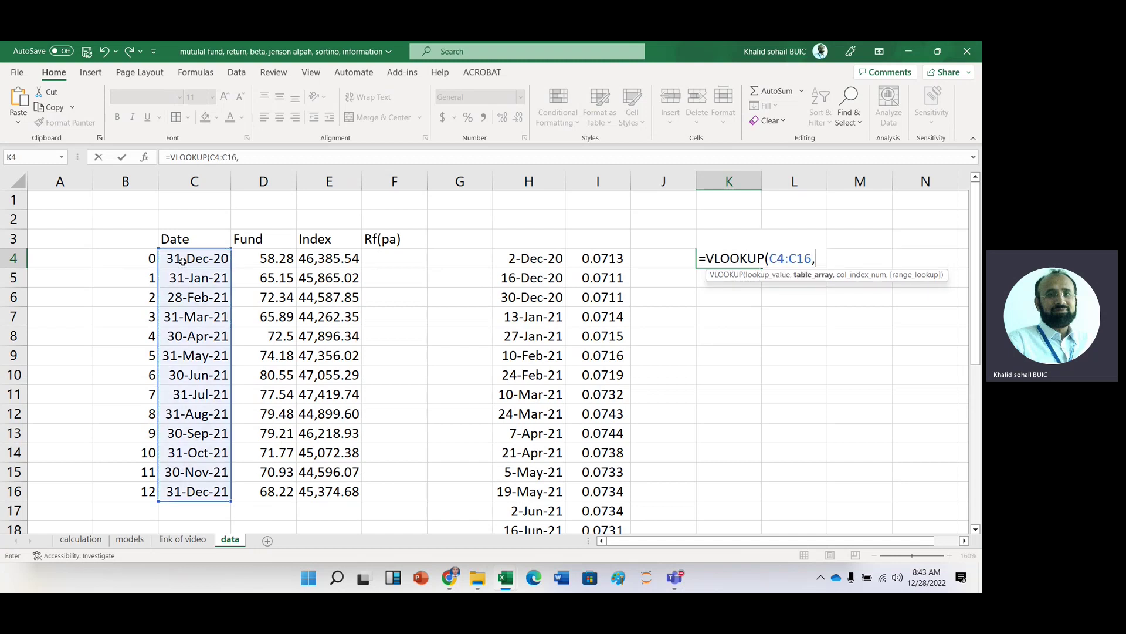
pyautogui.click(512, 262)
pyautogui.hotkey('shift', 'Right')
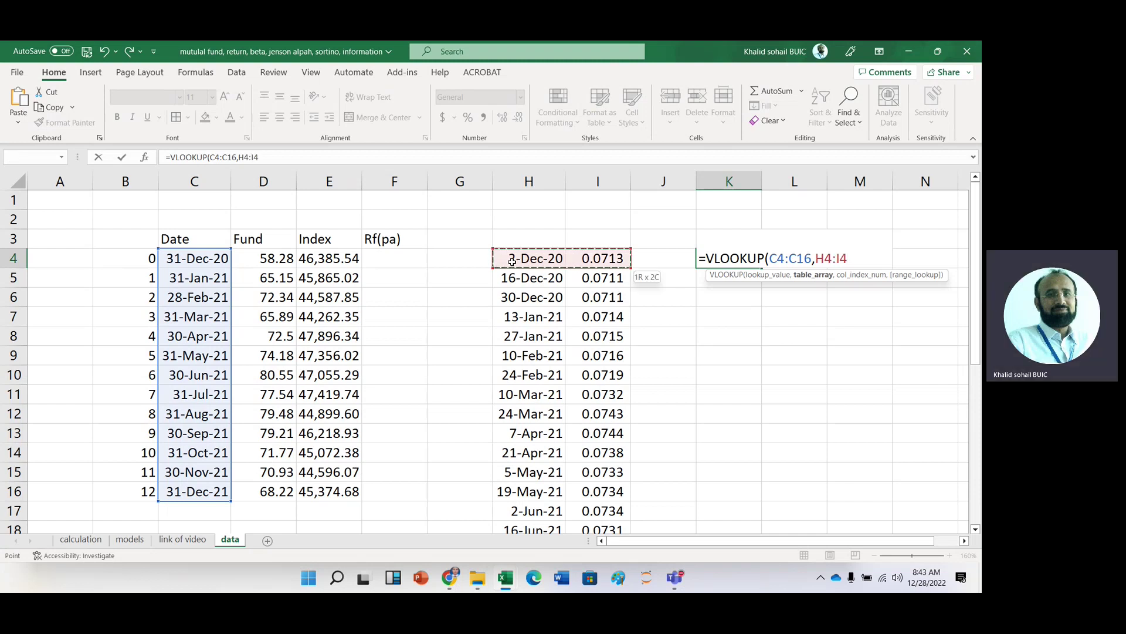
pyautogui.hotkey('ctrl', 'shift', 'Down')
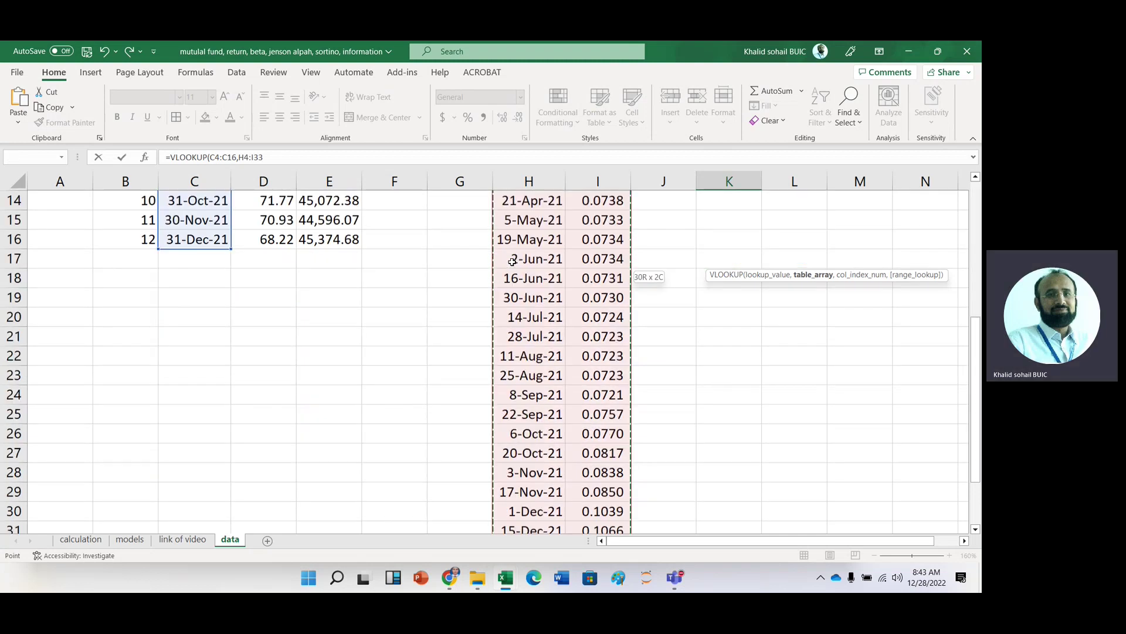
pyautogui.write(',')
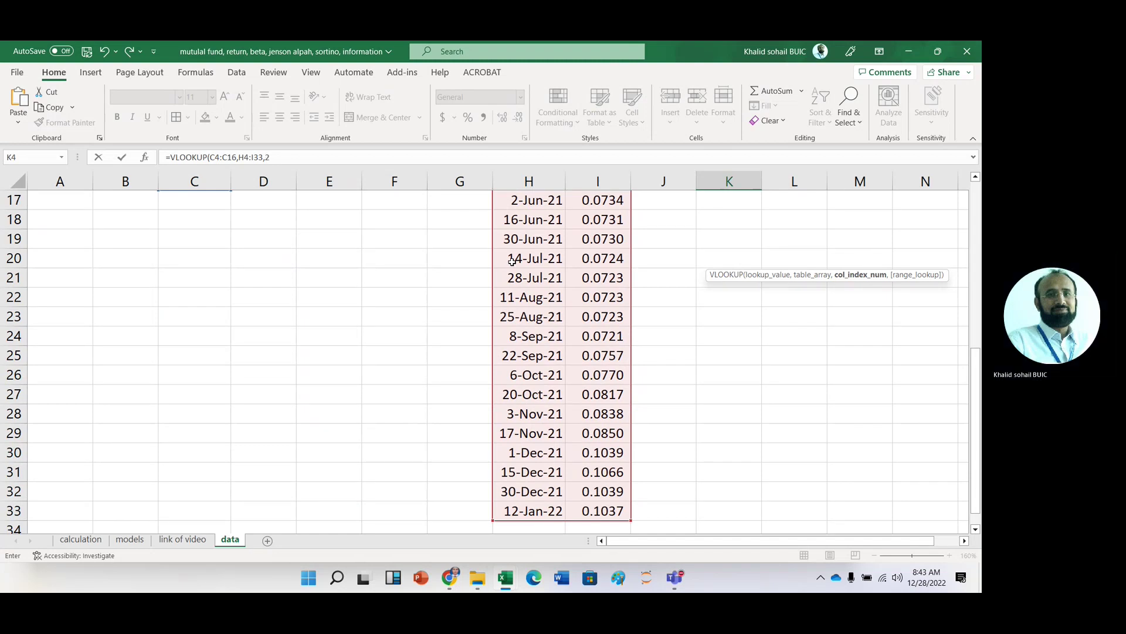
pyautogui.write('2')
pyautogui.press('Return')
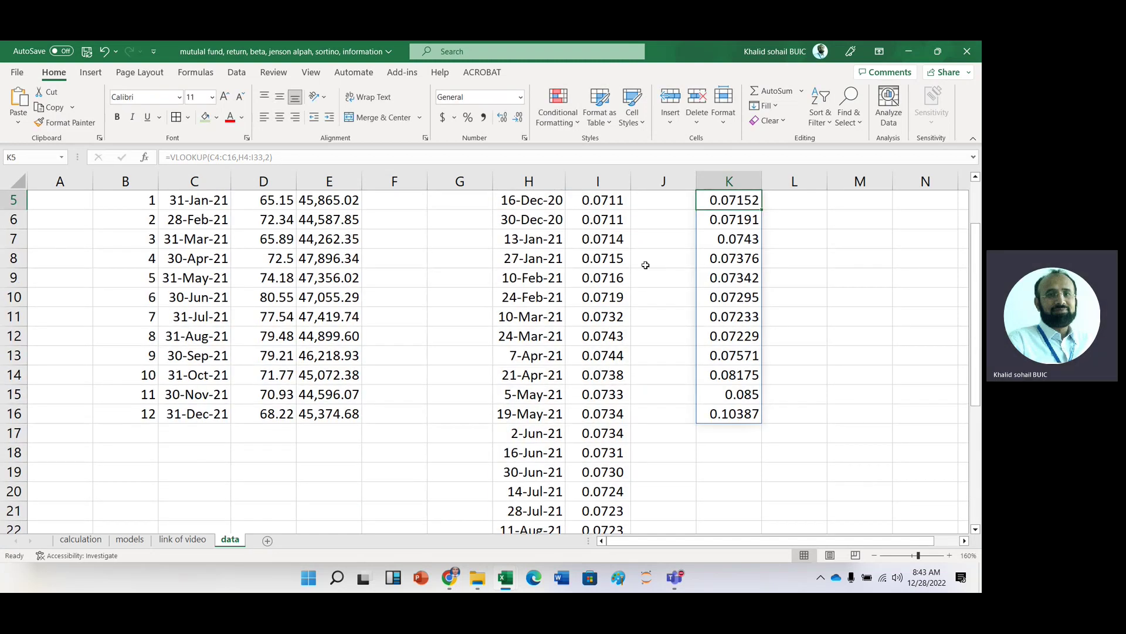
# Select the thirteen looked-up rates in K4:K16 and copy them
pyautogui.click(816, 252)
pyautogui.press('Up')
pyautogui.press('Up')
pyautogui.press('Up')
pyautogui.press('Up')
pyautogui.press('Up')
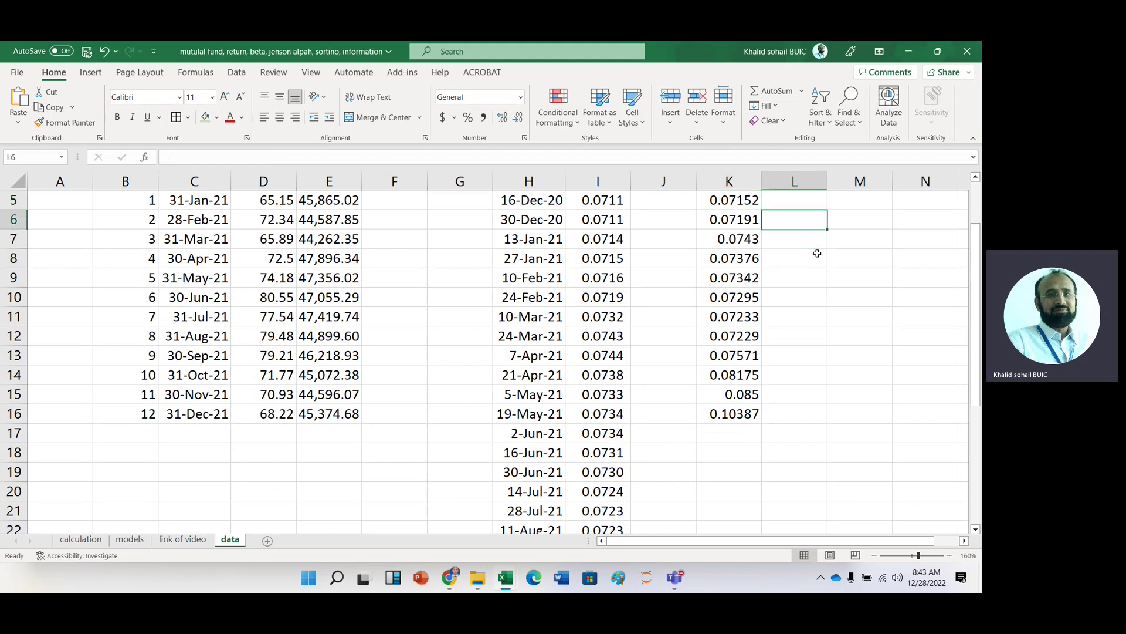
pyautogui.press('Down')
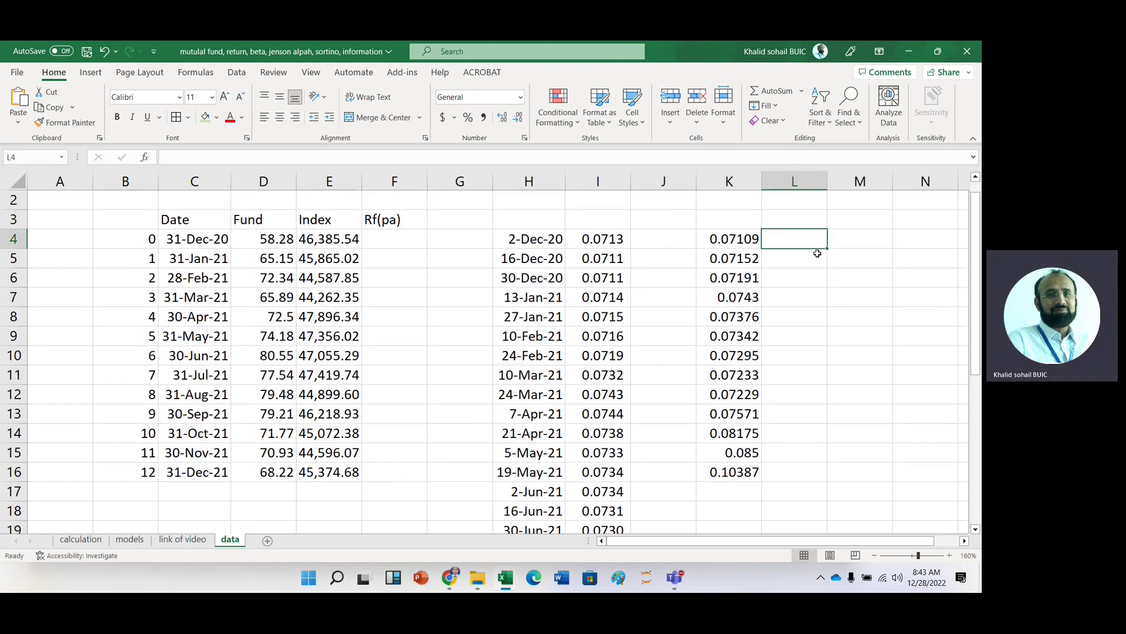
pyautogui.press('Left')
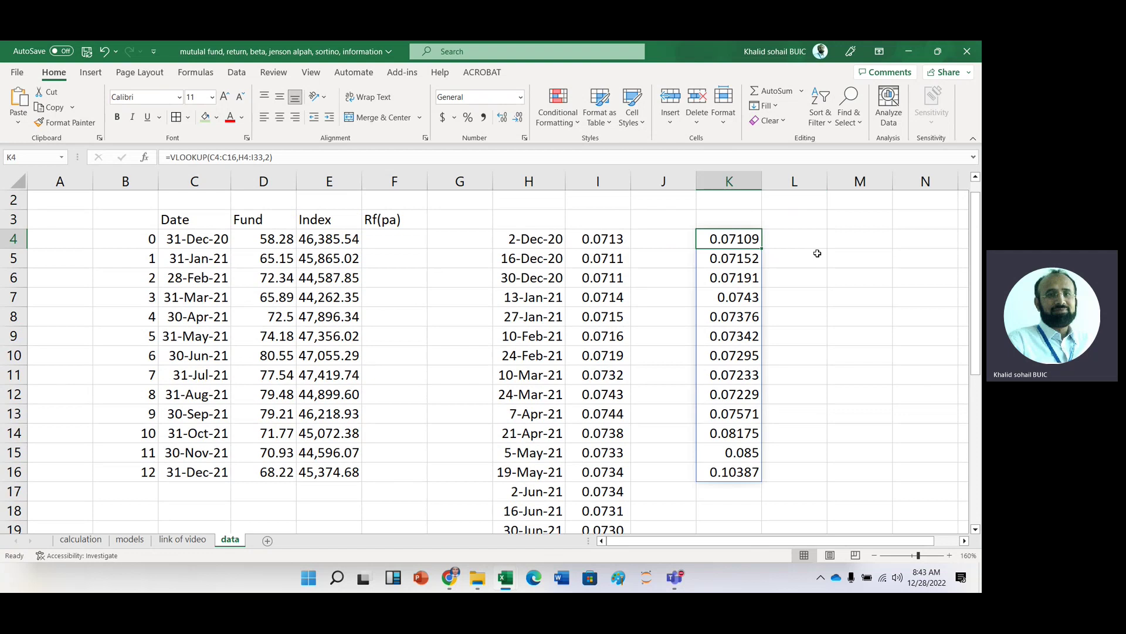
pyautogui.hotkey('shift', 'Down')
pyautogui.hotkey('shift', 'Down')
pyautogui.hotkey('shift', 'Down')
pyautogui.hotkey('shift', 'Down')
pyautogui.hotkey('shift', 'Down')
pyautogui.hotkey('shift', 'Down')
pyautogui.hotkey('shift', 'Down')
pyautogui.hotkey('shift', 'Down')
pyautogui.hotkey('shift', 'Down')
pyautogui.hotkey('shift', 'Down')
pyautogui.hotkey('shift', 'Down')
pyautogui.hotkey('shift', 'Down')
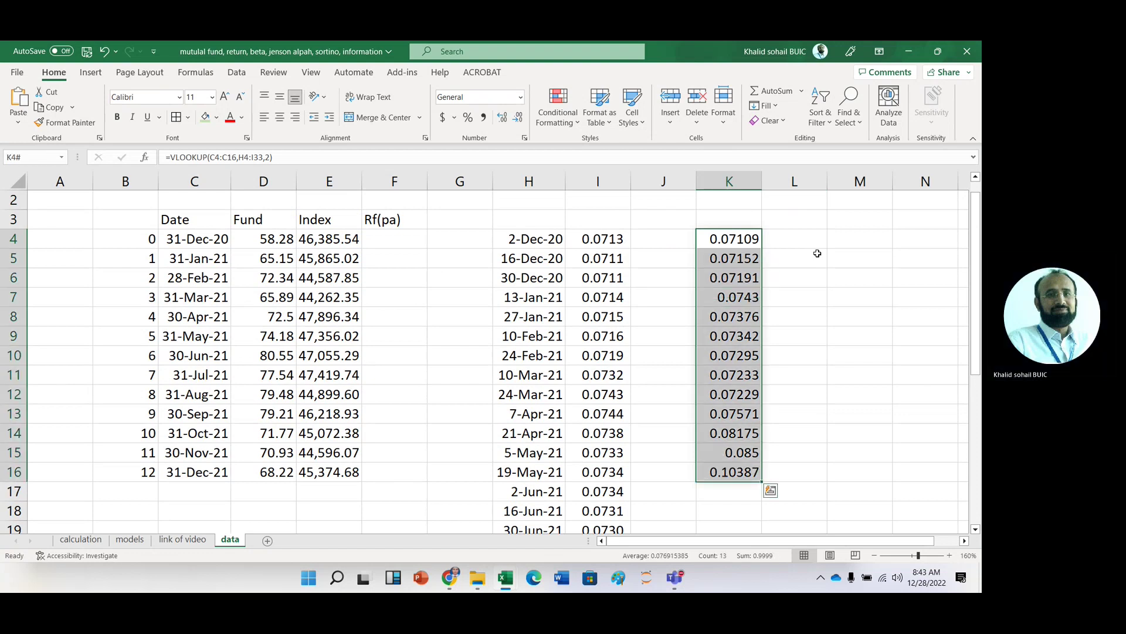
pyautogui.hotkey('ctrl', 'c')
# Paste the copied rates into F4:F16 as values only, then return to the table header
pyautogui.click(391, 240)
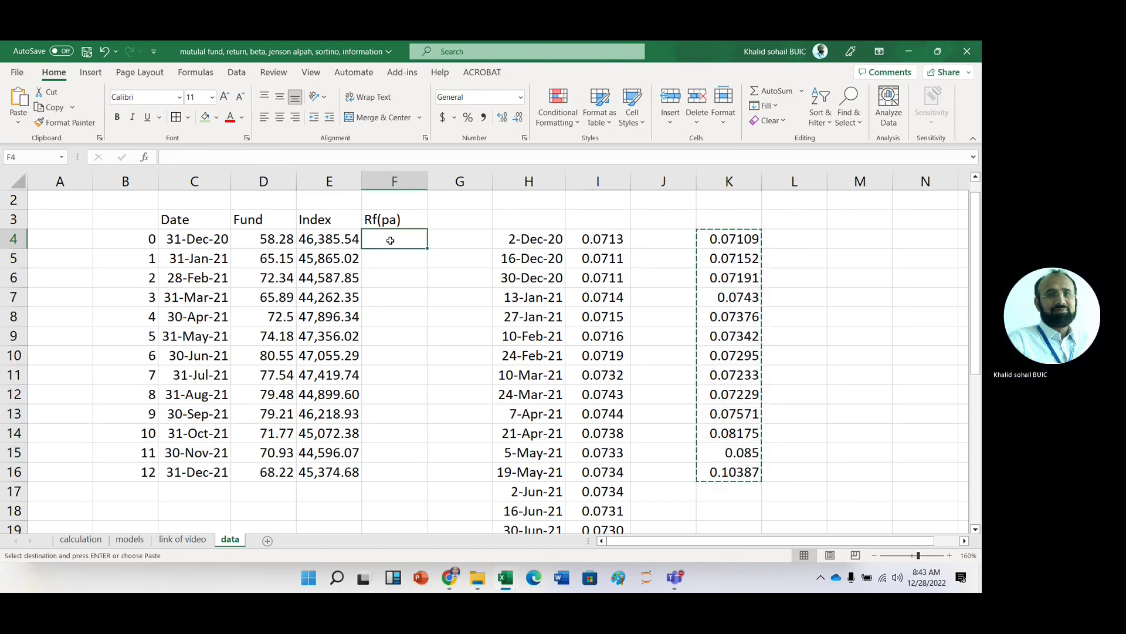
pyautogui.hotkey('ctrl', 'v')
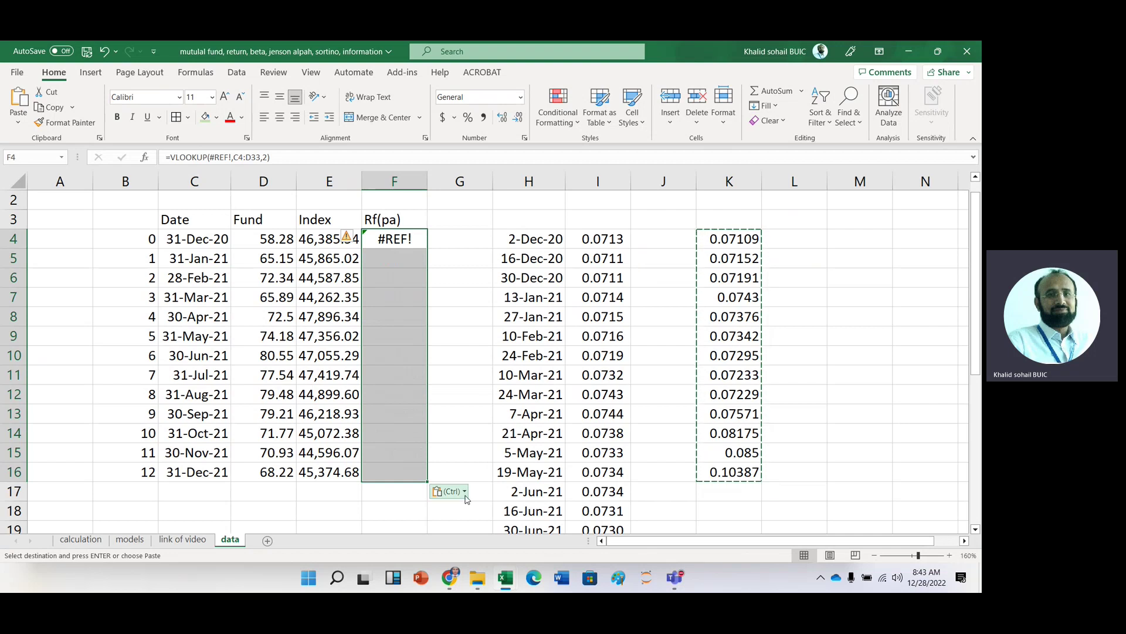
pyautogui.click(450, 491)
pyautogui.click(442, 435)
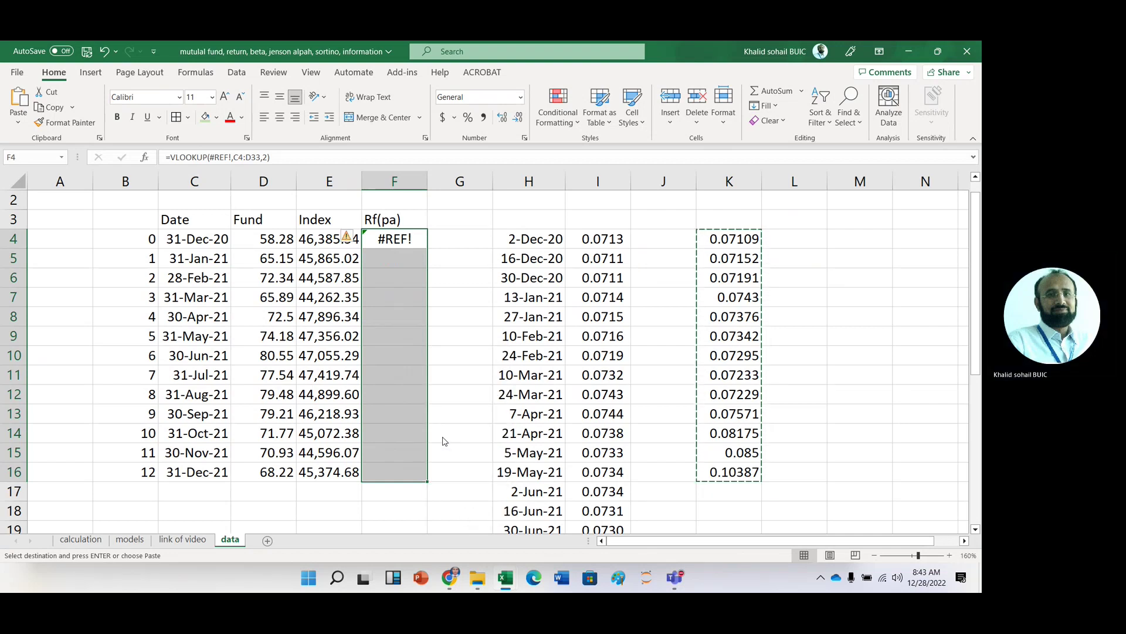
pyautogui.click(309, 504)
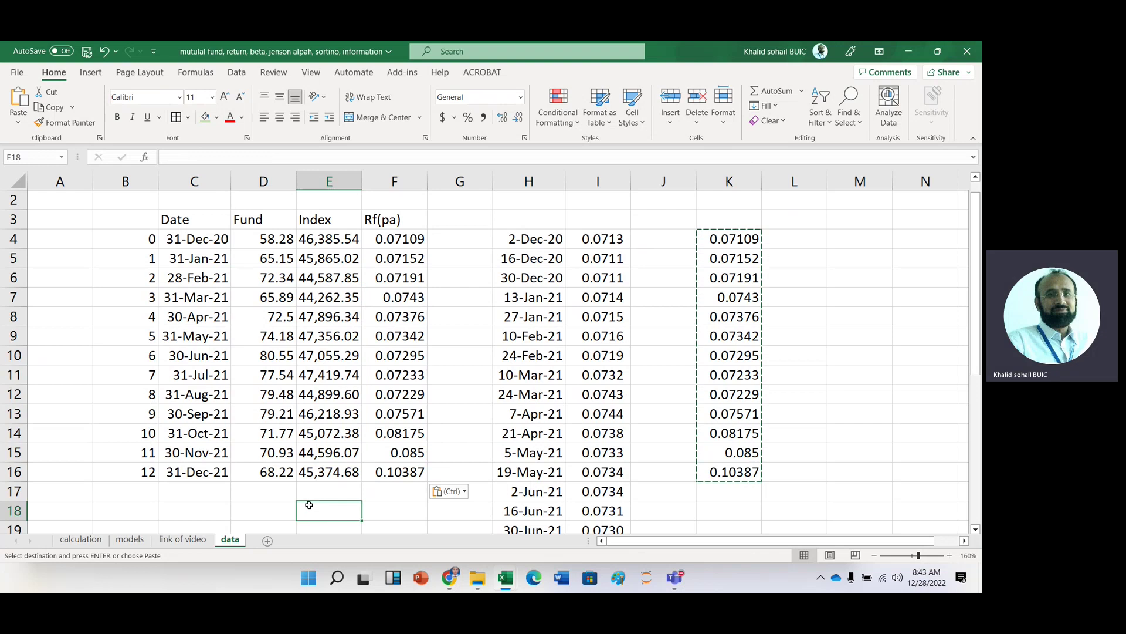
pyautogui.click(170, 239)
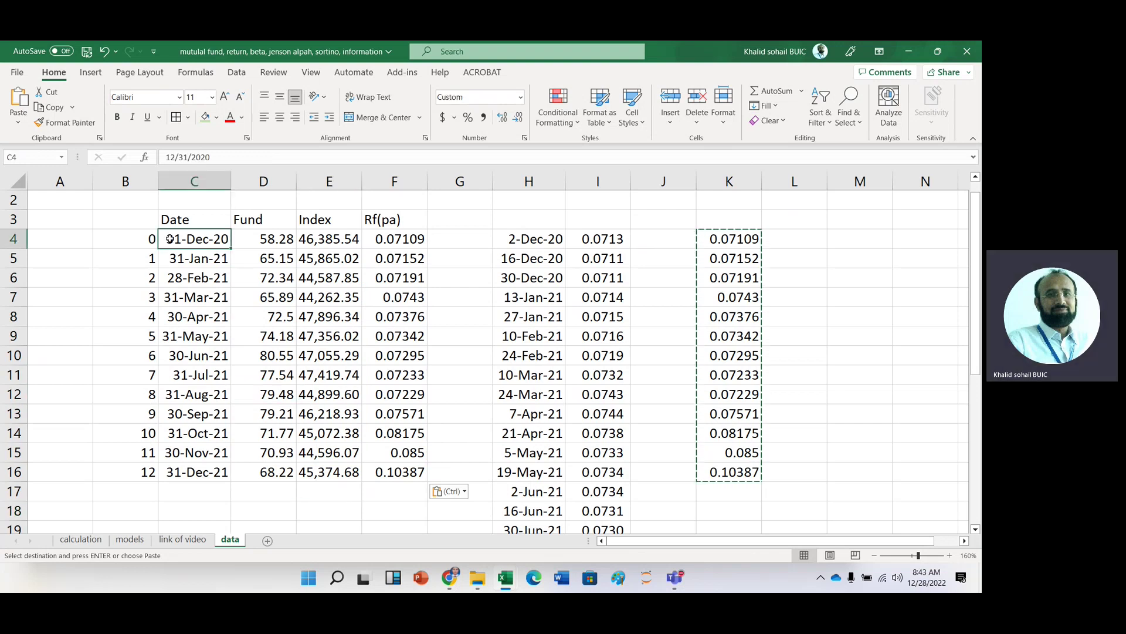
pyautogui.click(147, 241)
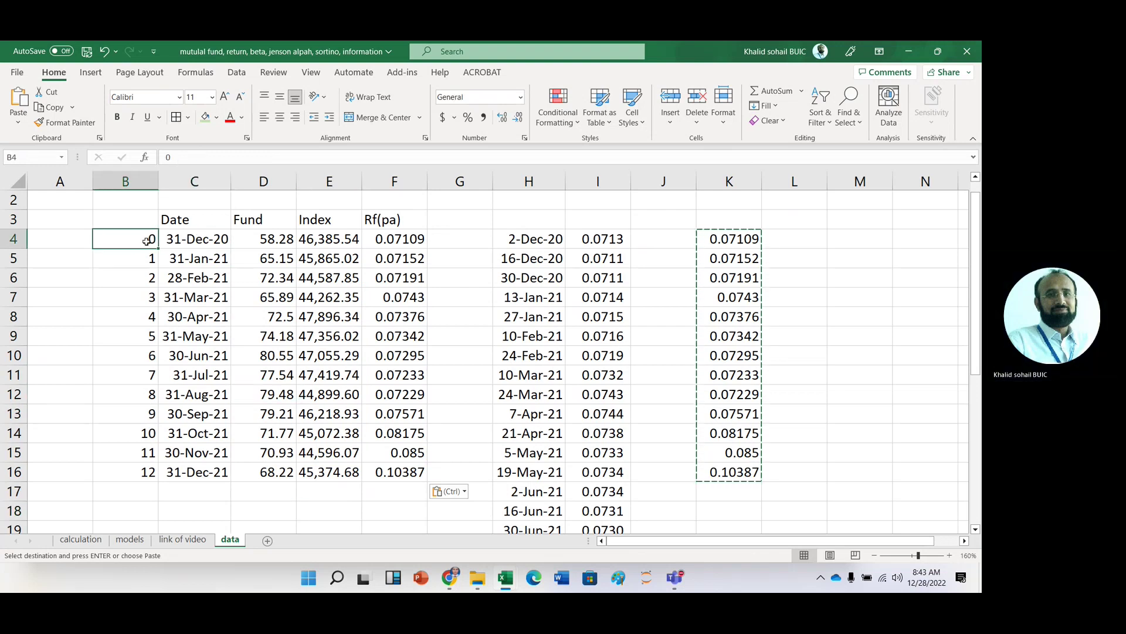
pyautogui.press('Up')
# Check the filled table B3:F16, then bring the Teams meeting window to the front
pyautogui.hotkey('shift', 'Right')
pyautogui.hotkey('shift', 'Right')
pyautogui.hotkey('shift', 'Right')
pyautogui.hotkey('shift', 'Right')
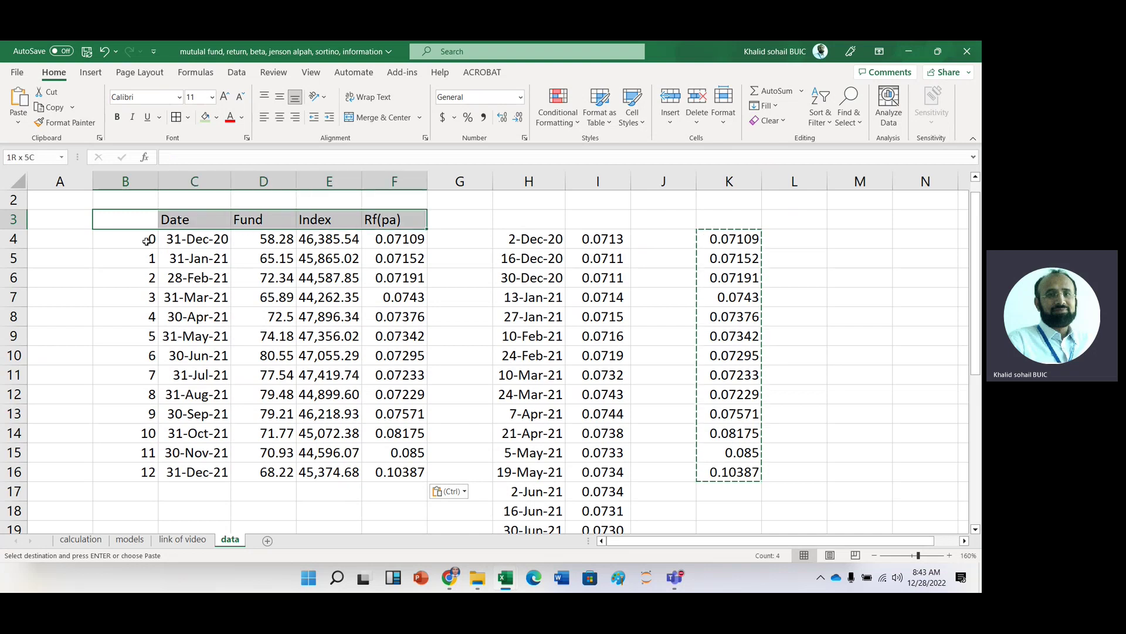
pyautogui.hotkey('shift', 'Down')
pyautogui.hotkey('ctrl', 'shift', 'Down')
pyautogui.hotkey('ctrl', 'shift', 'Down')
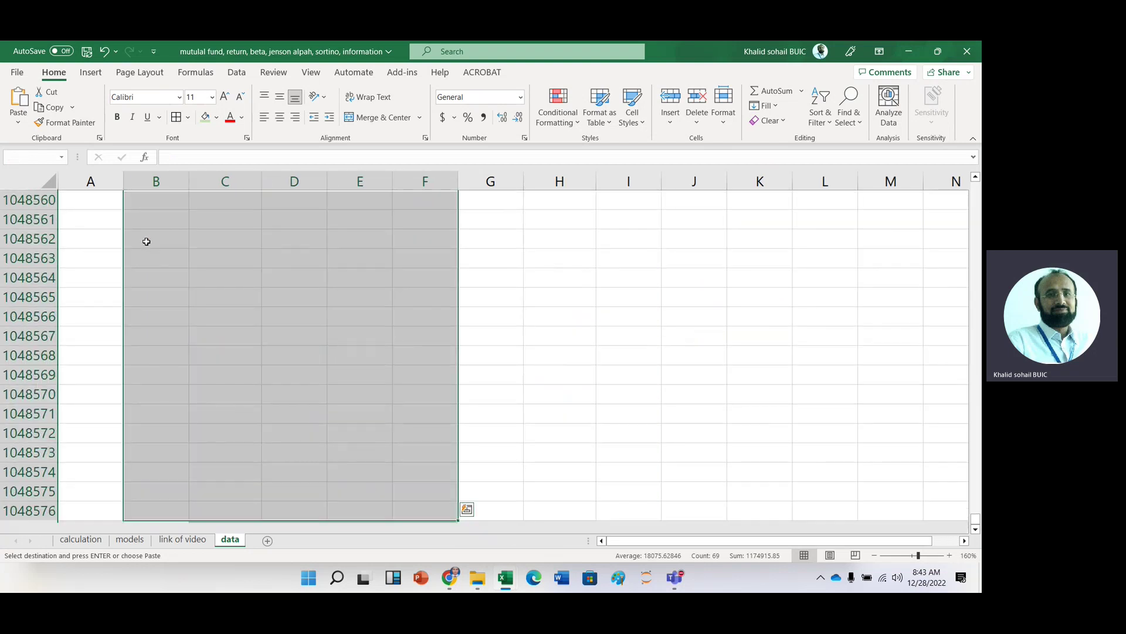
pyautogui.hotkey('ctrl', 'shift', 'Up')
pyautogui.hotkey('ctrl', 'shift', 'Up')
pyautogui.click(146, 241)
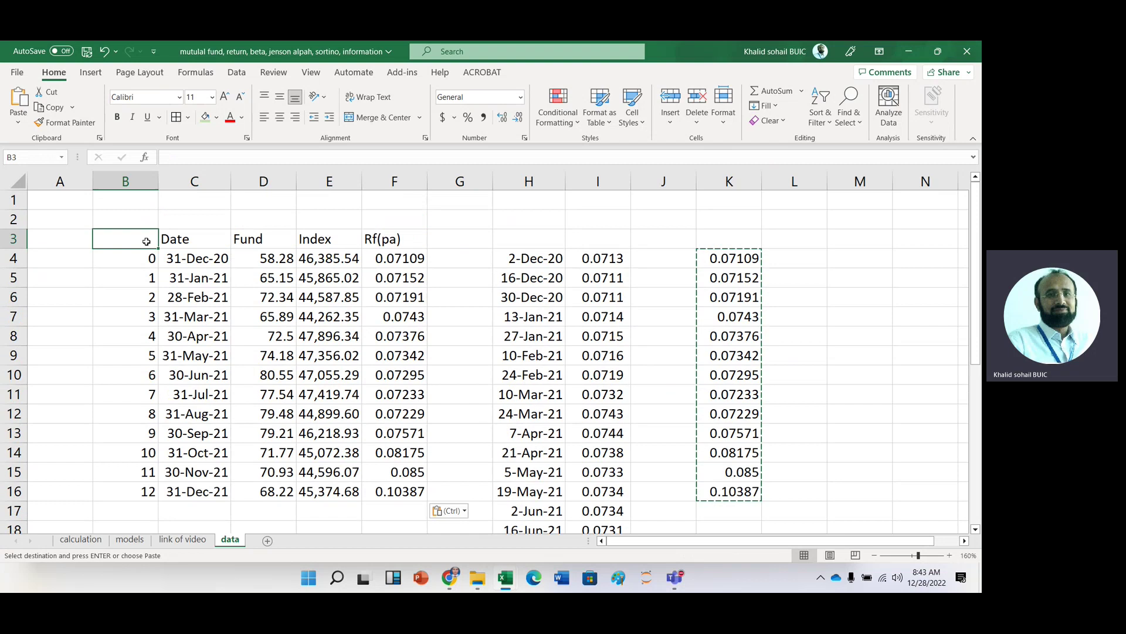
pyautogui.hotkey('shift', 'Right')
pyautogui.hotkey('shift', 'Right')
pyautogui.hotkey('shift', 'Right')
pyautogui.hotkey('shift', 'Right')
pyautogui.hotkey('shift', 'Down')
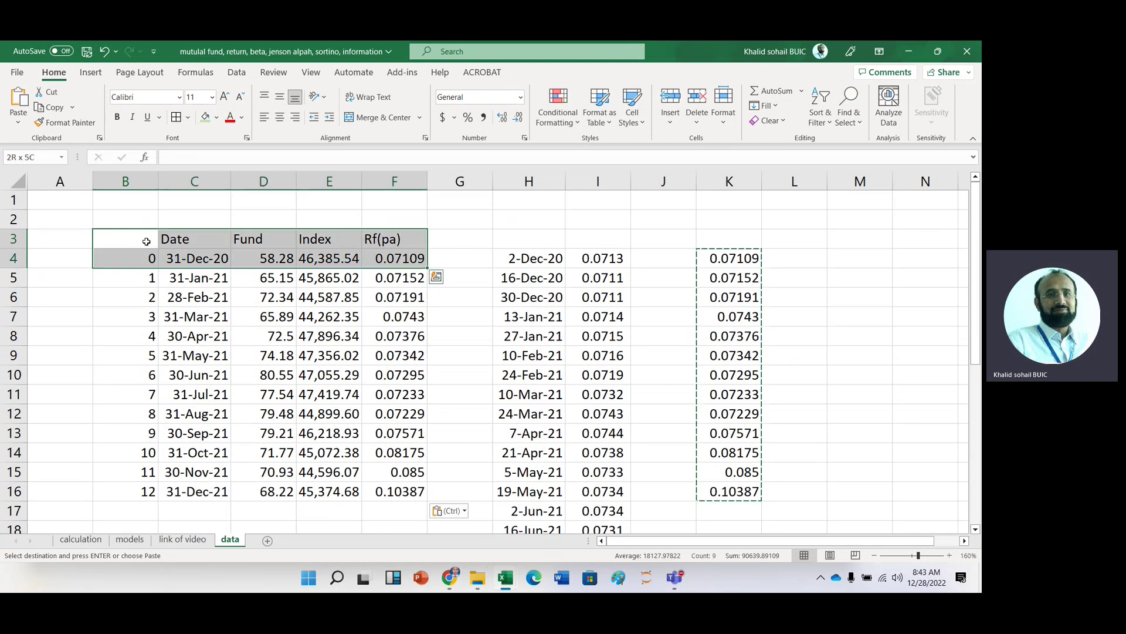
pyautogui.hotkey('ctrl', 'shift', 'Down')
pyautogui.hotkey('ctrl', 'shift', 'Down')
pyautogui.hotkey('ctrl', 'shift', 'Up')
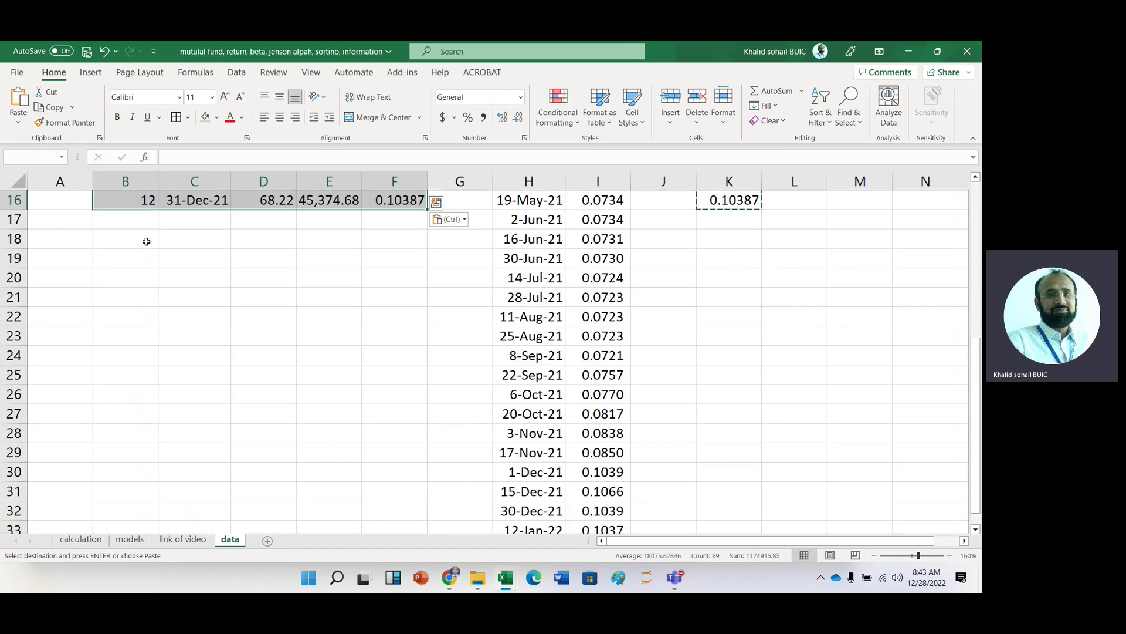
pyautogui.hotkey('ctrl', 'Up')
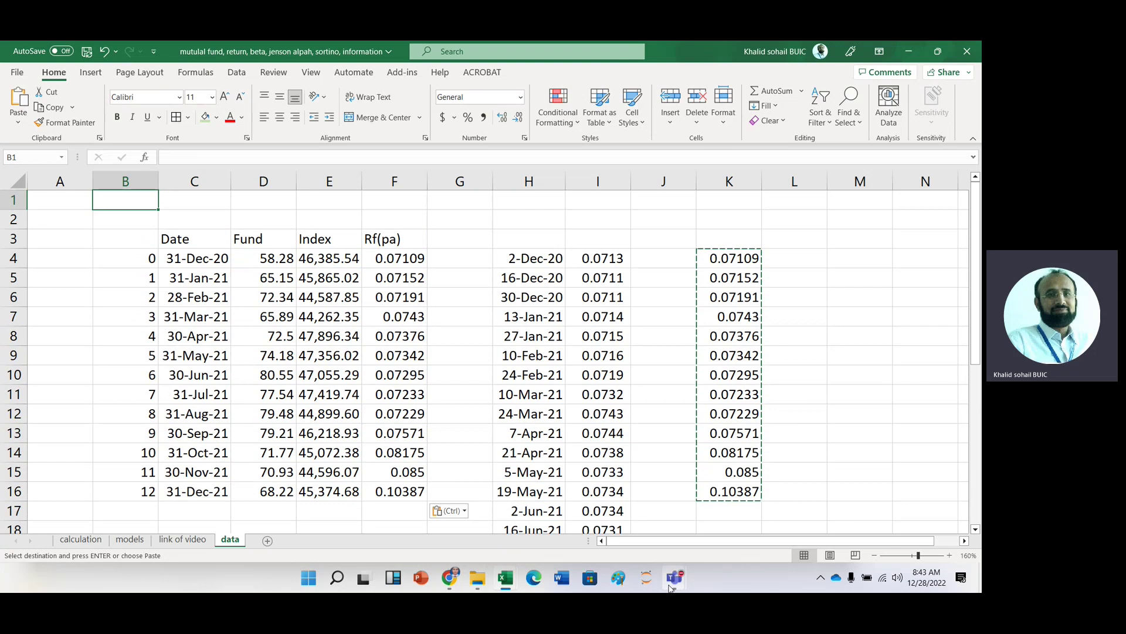
pyautogui.moveTo(674, 578)
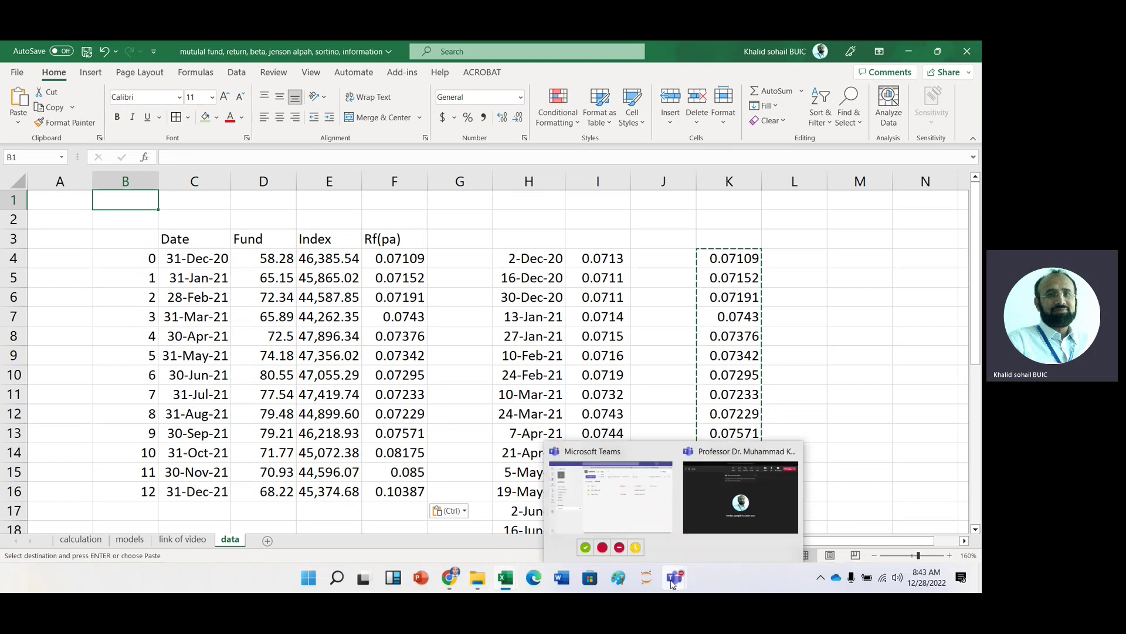
pyautogui.click(759, 501)
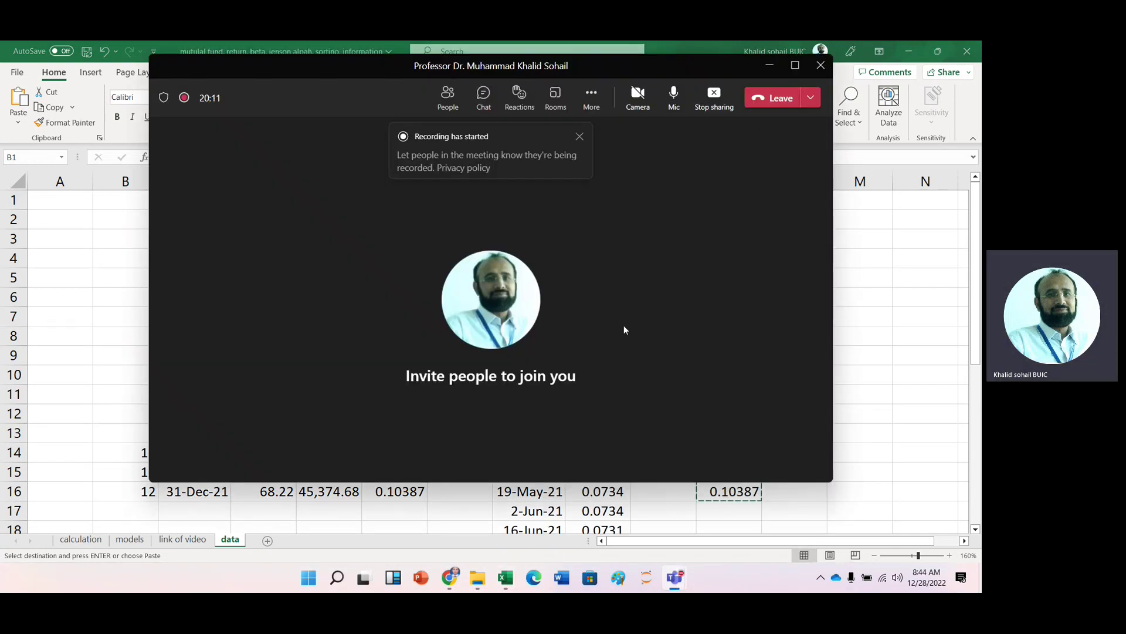